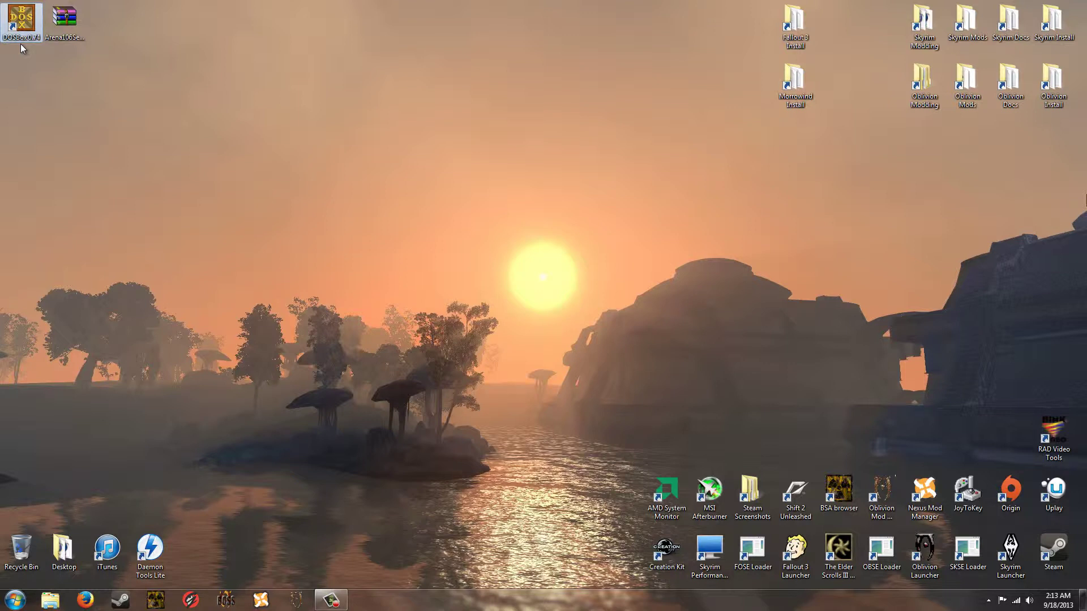
left_click(56, 49)
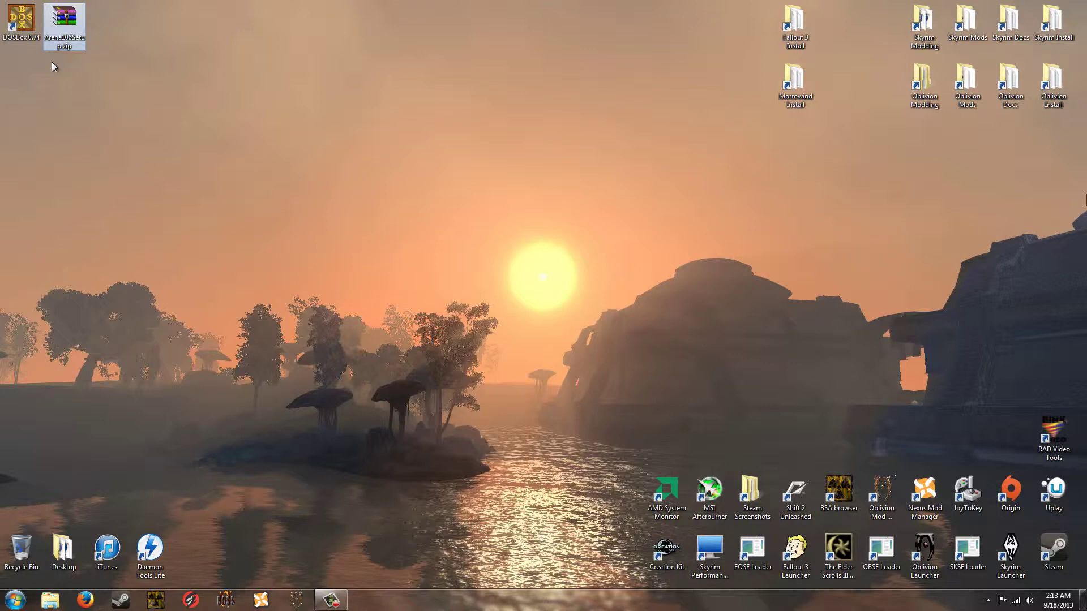
left_click(52, 62)
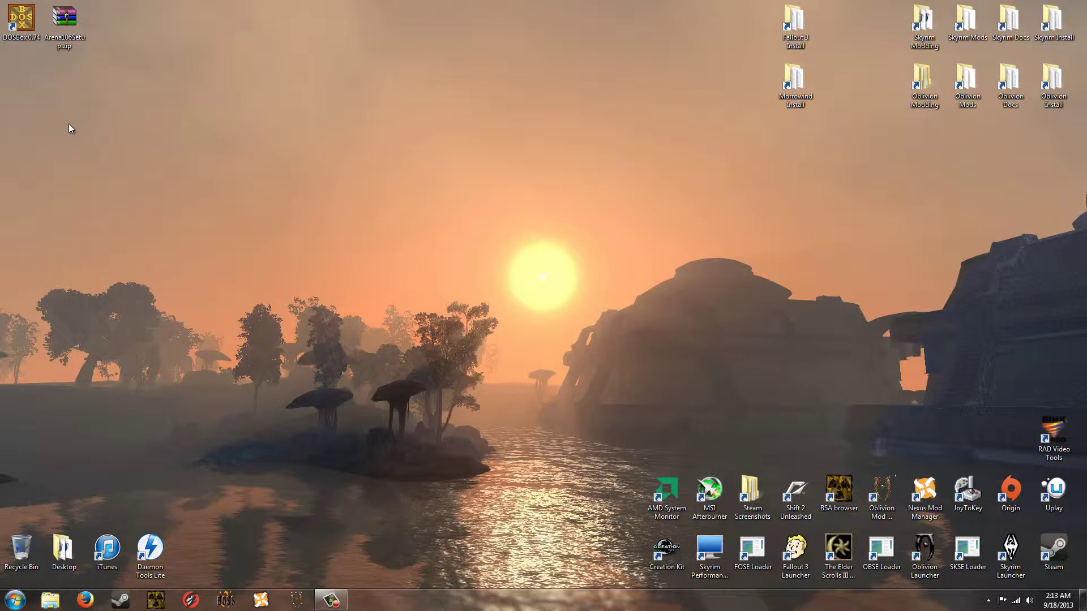
Find Folder Options and review the advanced view settings for hidden files and file extensions.
left_click(15, 600)
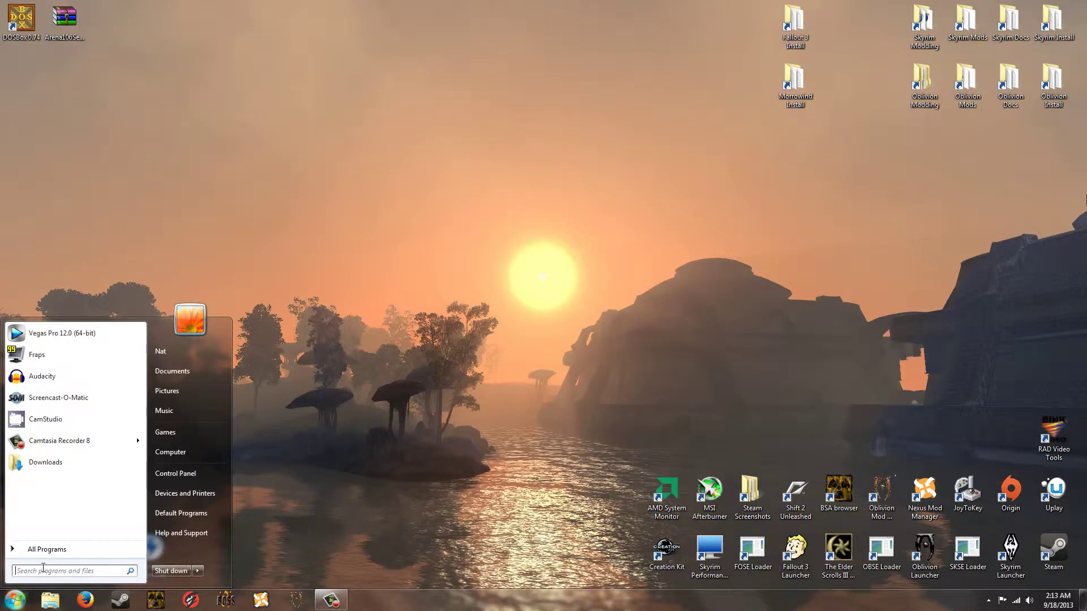
type("folder op")
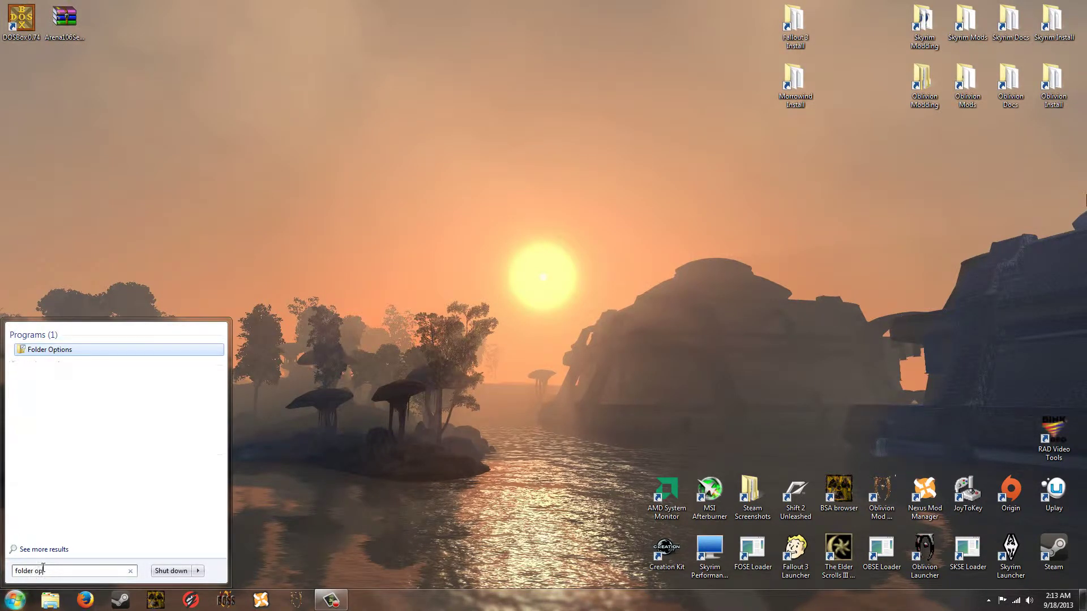
type("s")
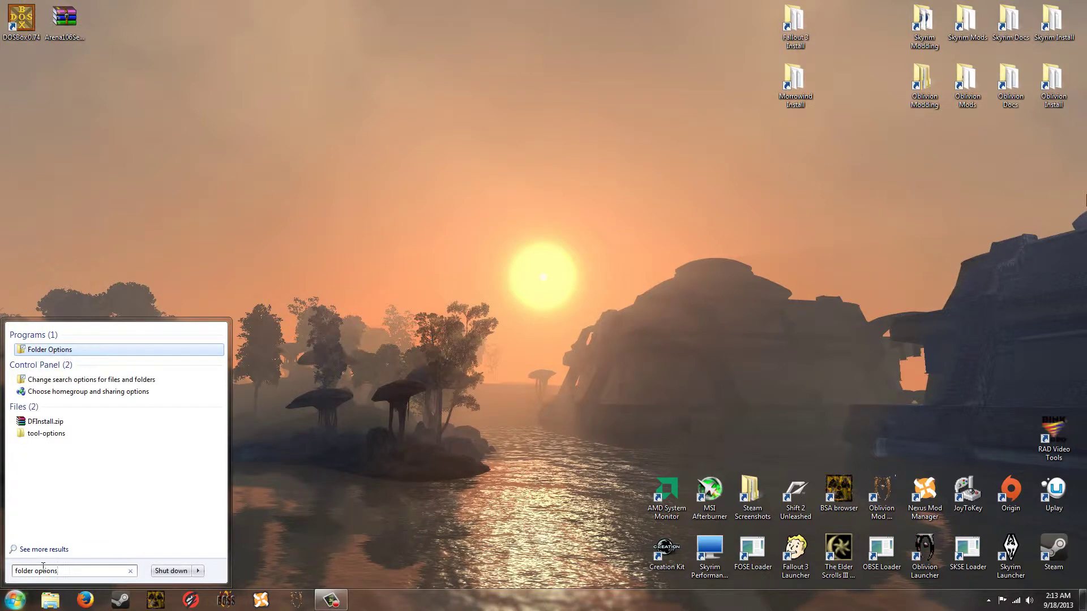
left_click(62, 351)
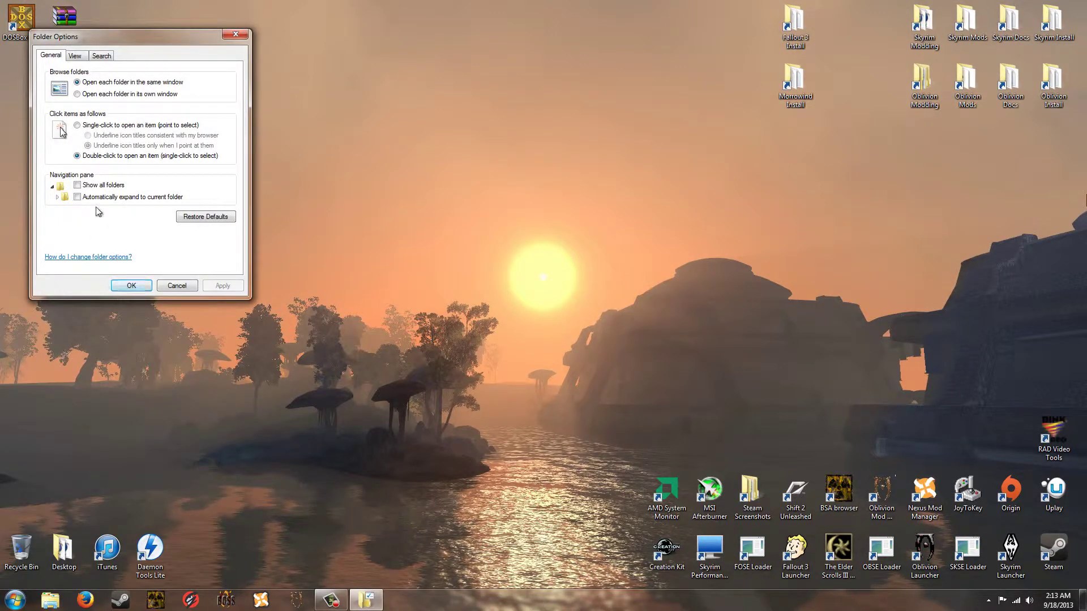
left_click(75, 58)
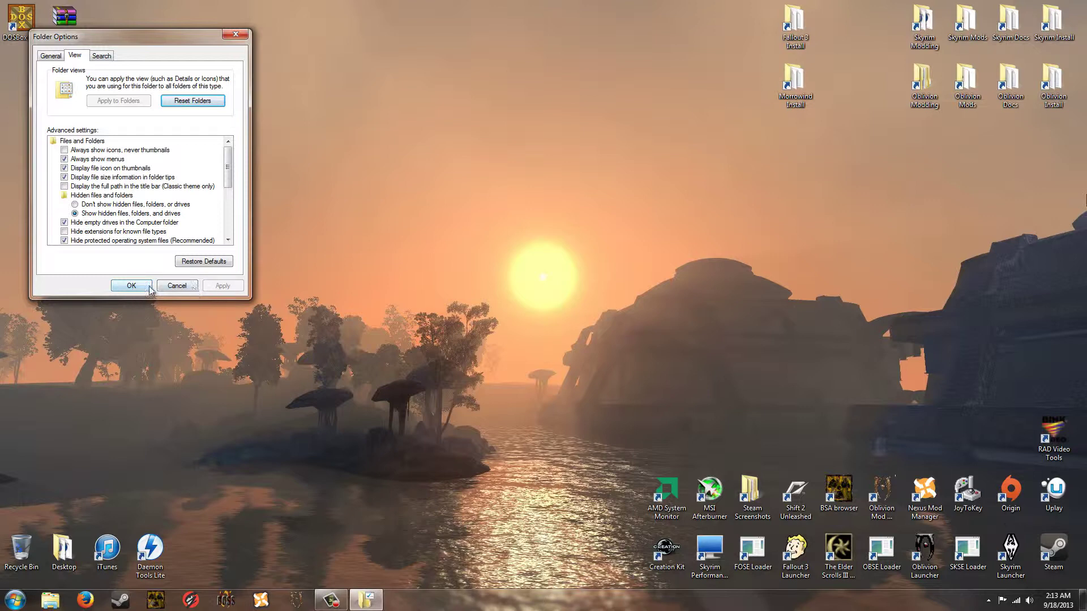
left_click(130, 287)
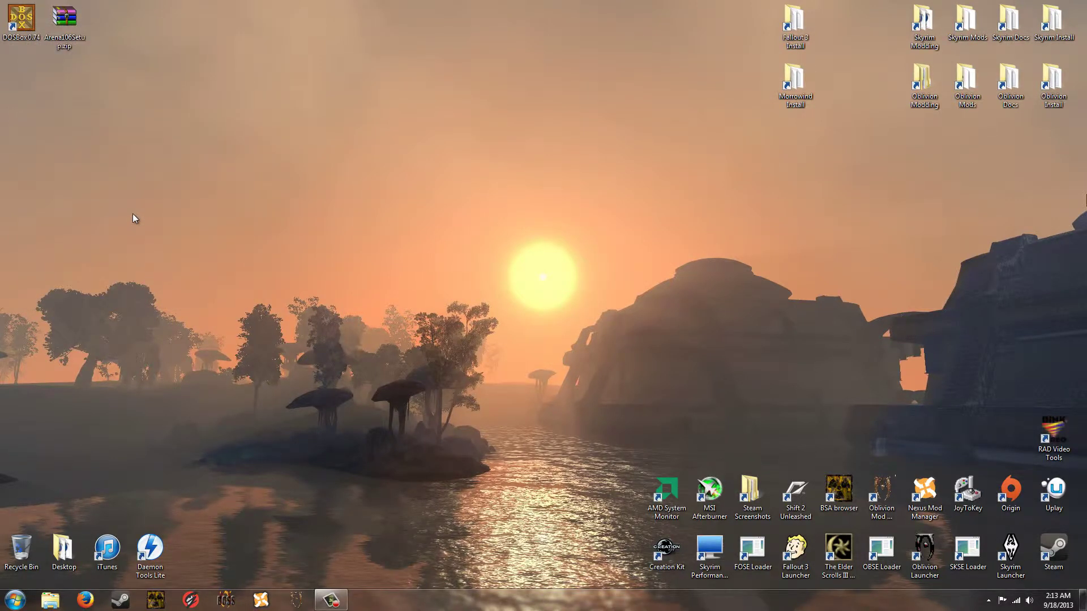
Extract the Arena106Setup.zip archive onto the desktop and copy the extracted Arena106 Setup.pdf and Arena106.exe.
right_click(63, 21)
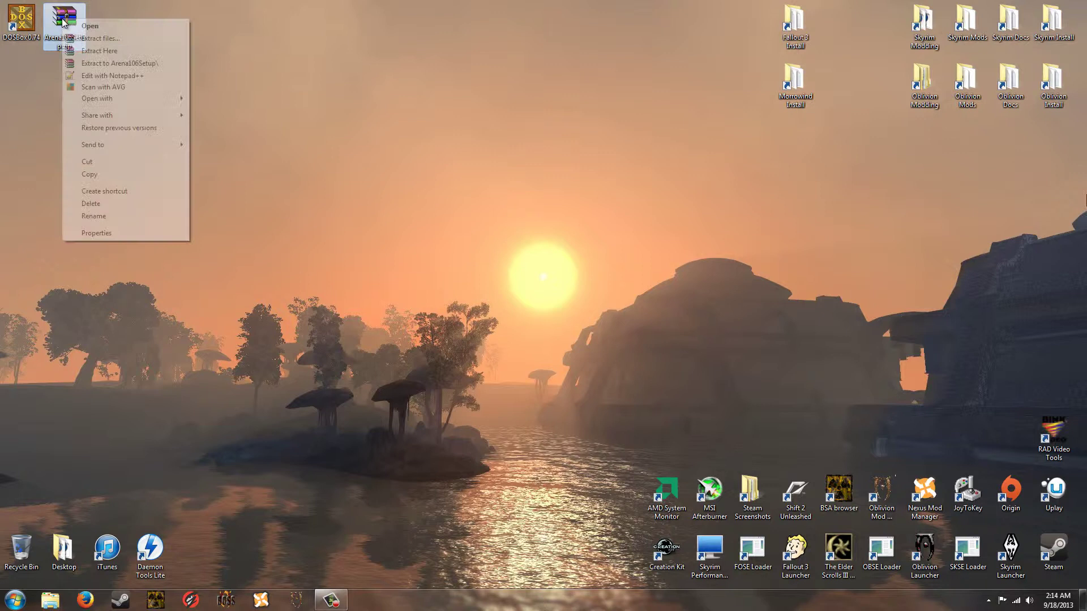
left_click(94, 51)
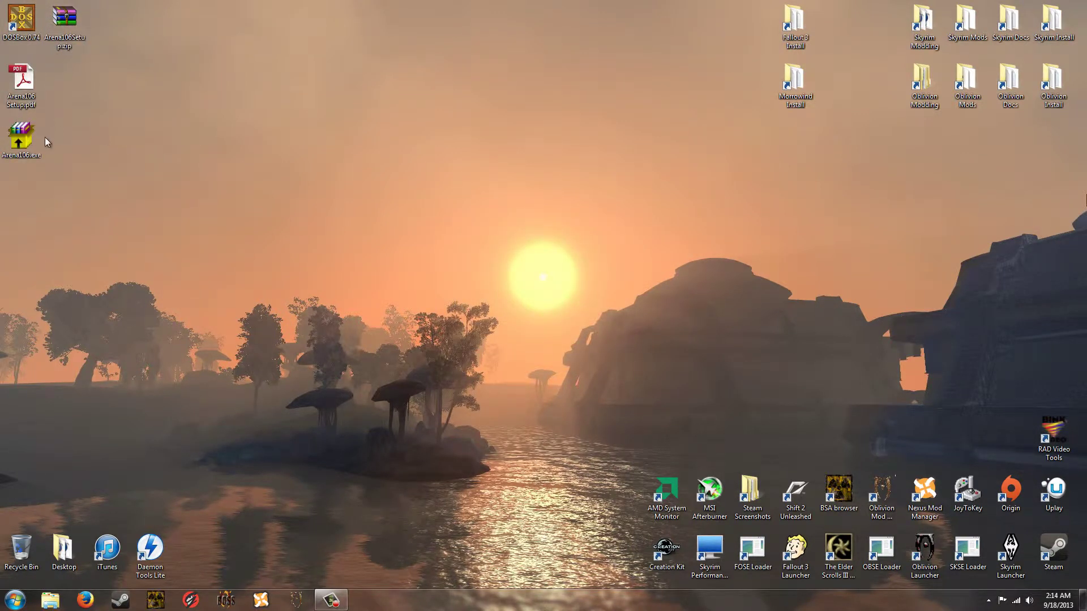
left_click_drag(45, 175, 17, 76)
right_click(20, 81)
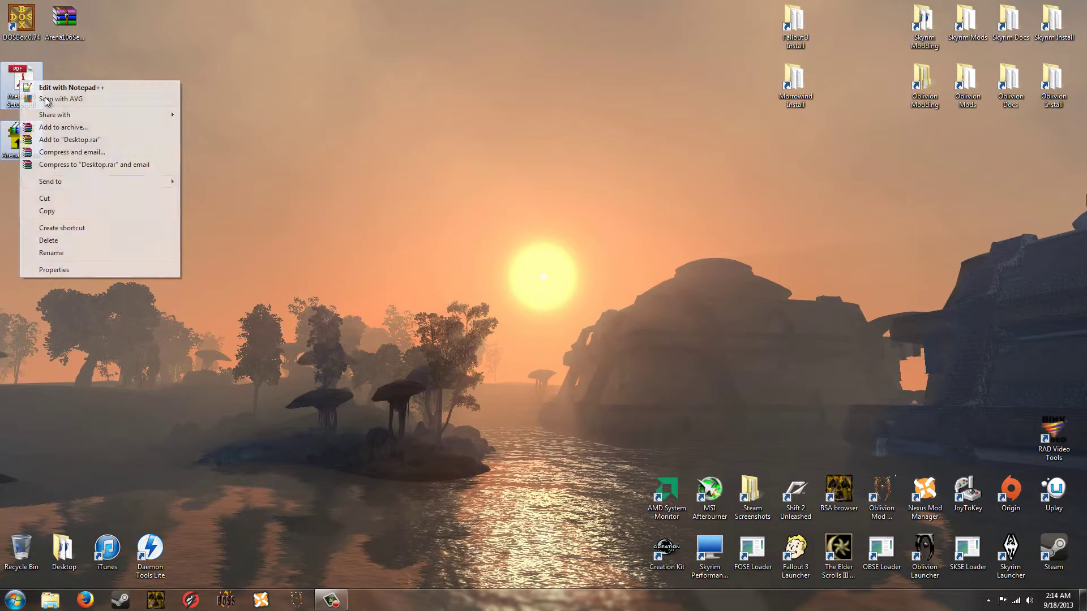
left_click(66, 211)
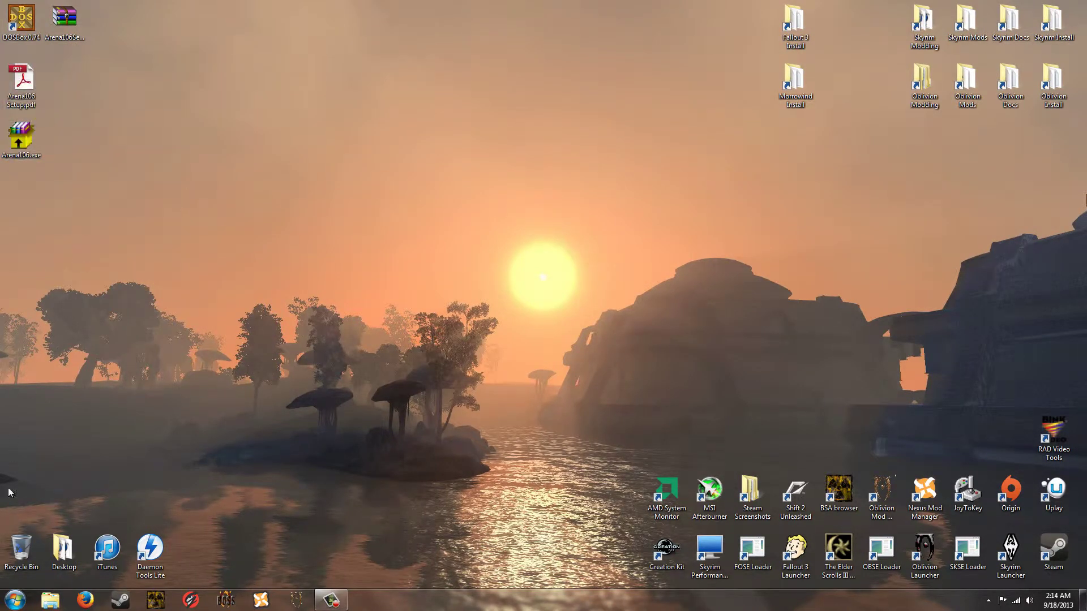
Open the root directory of Local Disk (C:) in a file window.
left_click(9, 599)
left_click(166, 452)
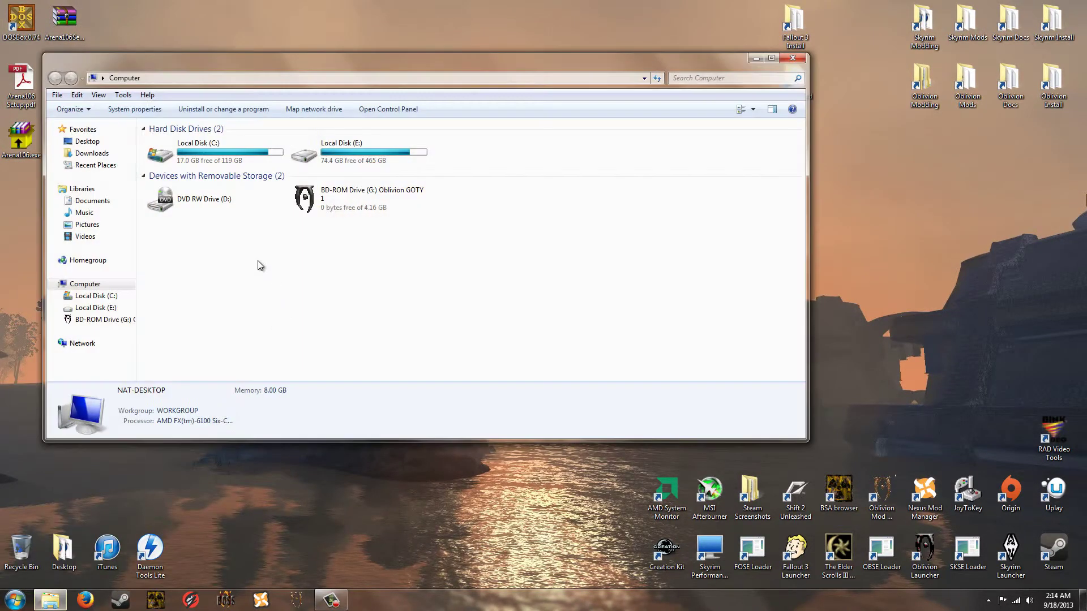
double_click(198, 151)
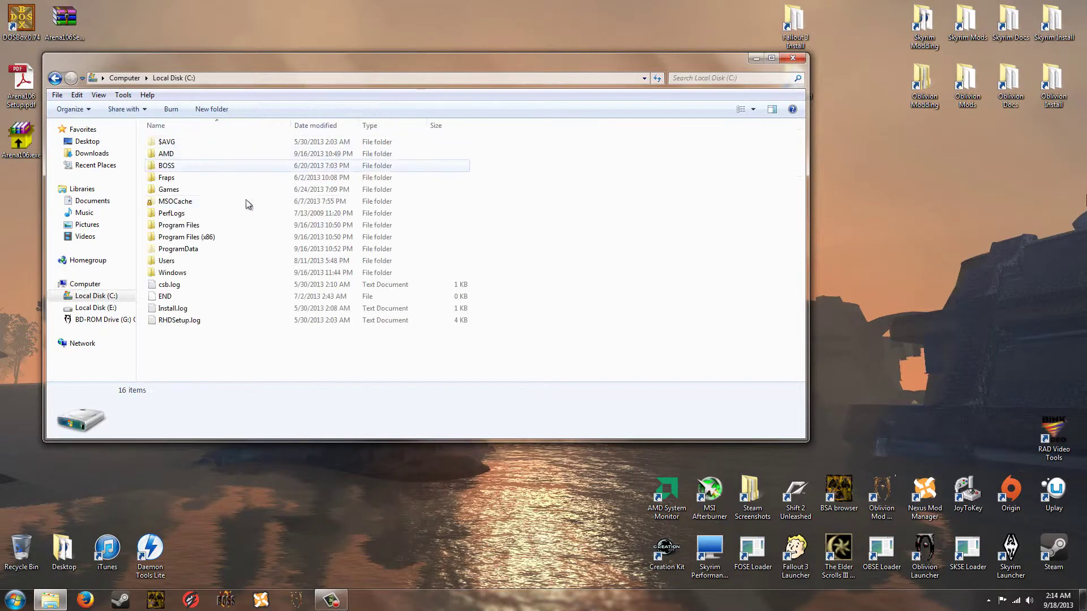
right_click(507, 219)
mouse_move(558, 338)
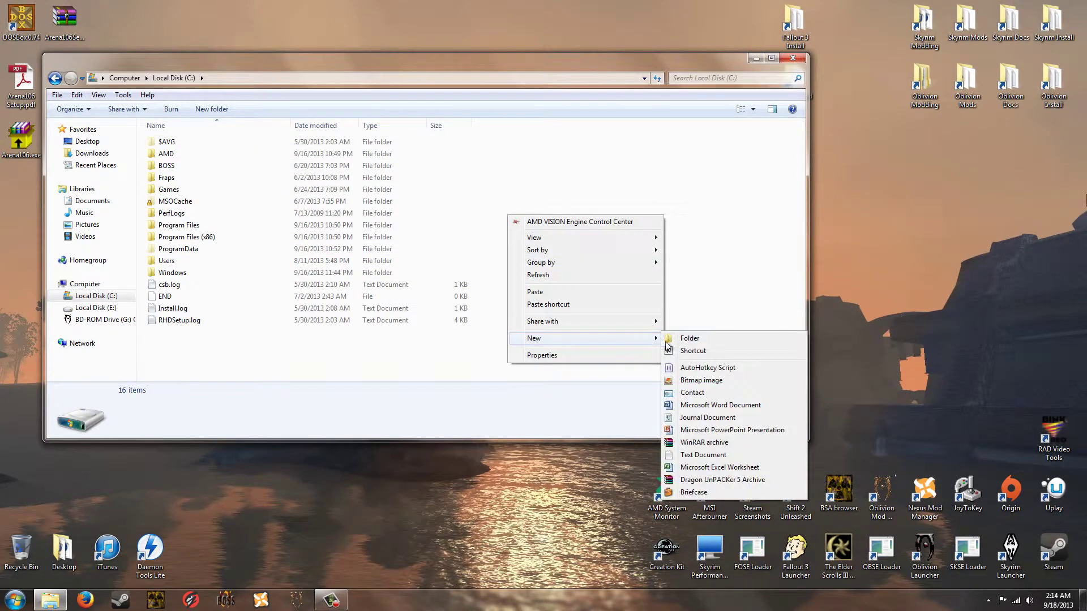
left_click(697, 351)
left_click(693, 411)
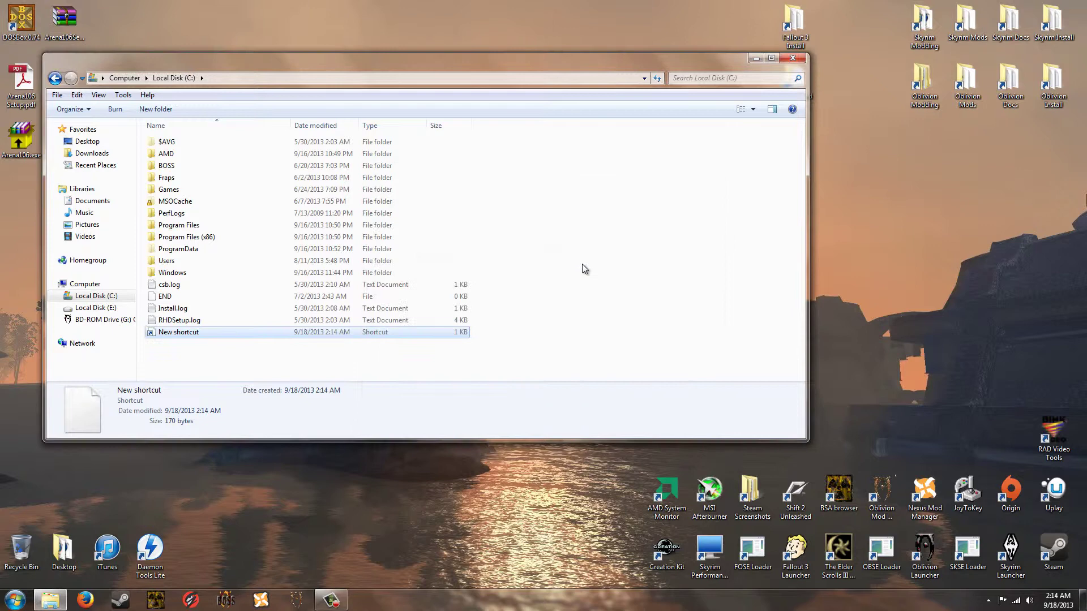
Create a new folder named DOSGames in the root of the C: drive.
right_click(536, 250)
mouse_move(602, 376)
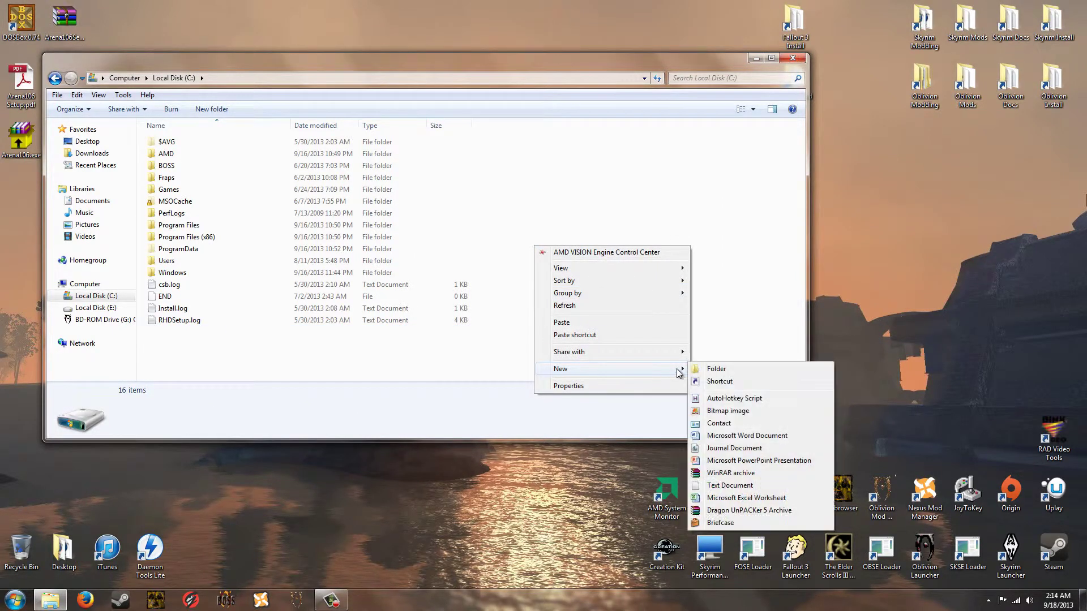
left_click(715, 370)
type("DOSGAmes")
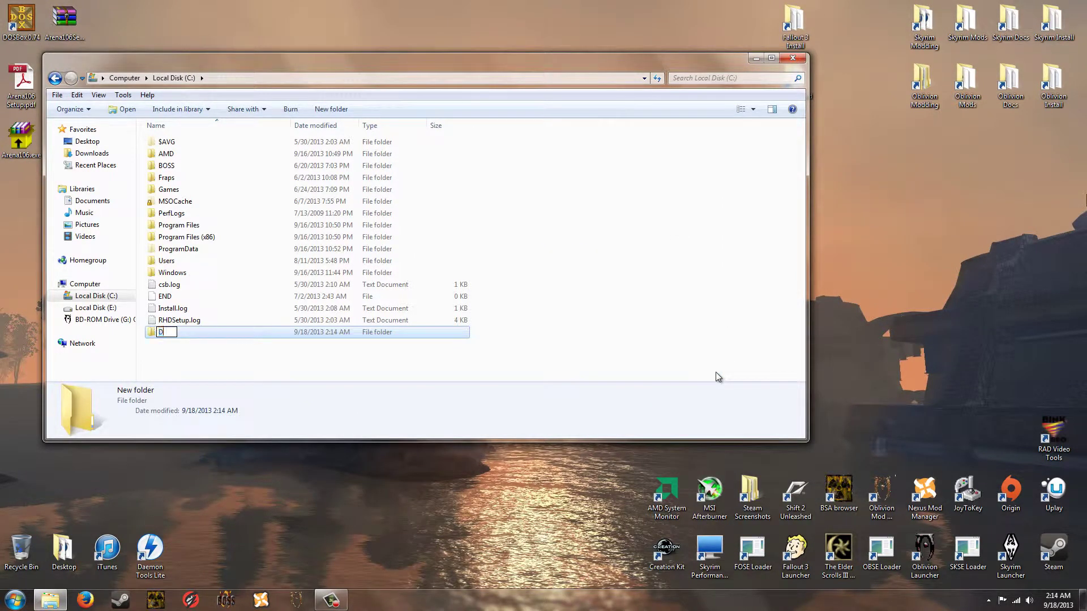
key("BackSpace")
key("BackSpace")
key("BackSpace")
key("BackSpace")
key("BackSpace")
type("Games")
key("Return")
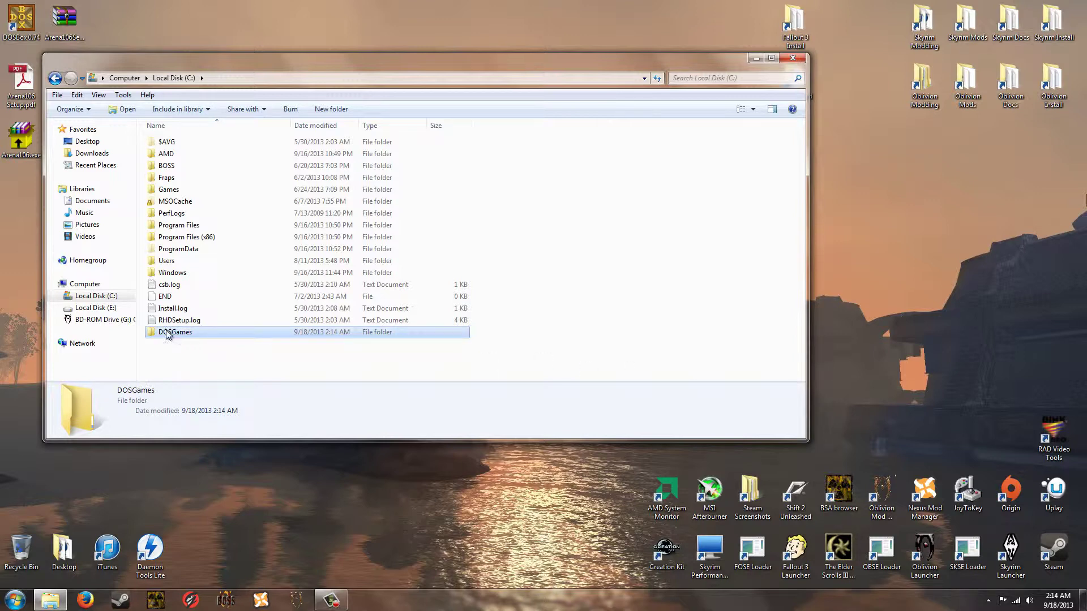
Paste the copied Arena106 setup files into the DOSGames folder.
double_click(168, 334)
right_click(185, 176)
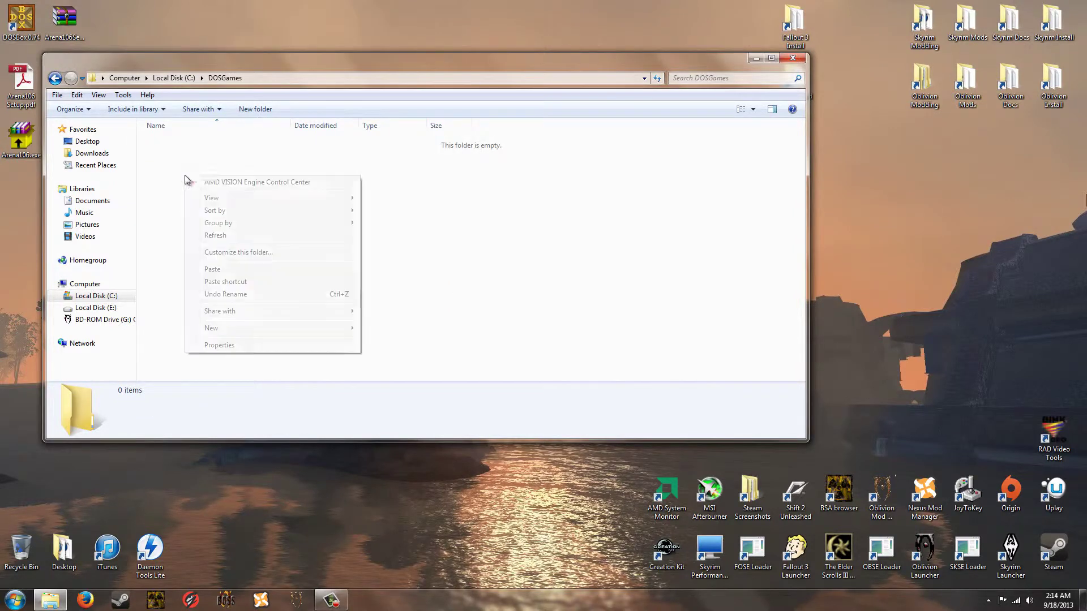
left_click(213, 269)
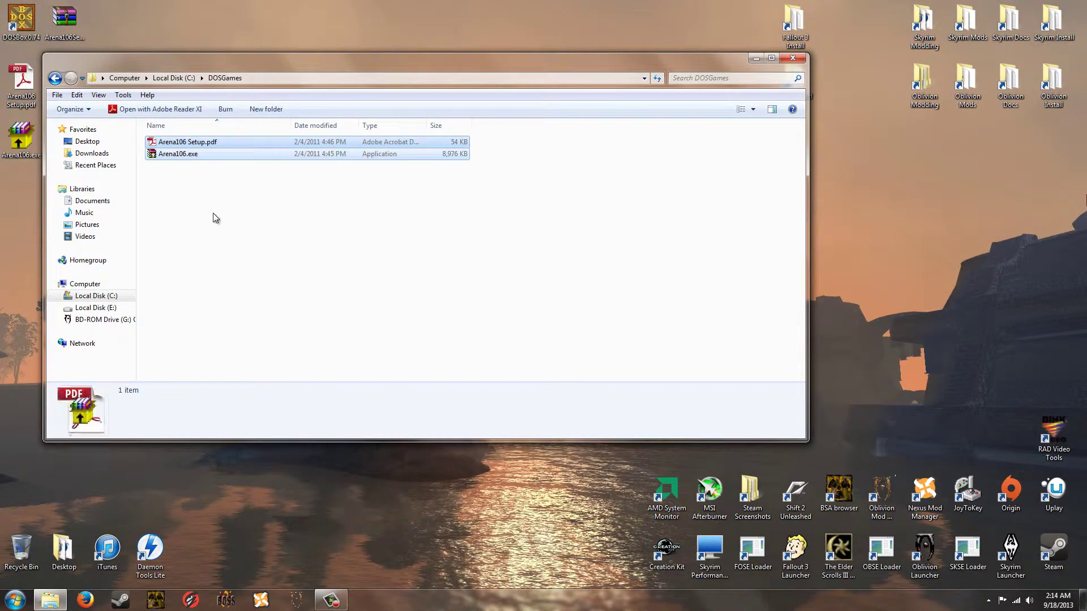
Run Arena106.exe from DOSGames and install Arena v1.06 with C:\DOSGames as the destination folder.
double_click(168, 157)
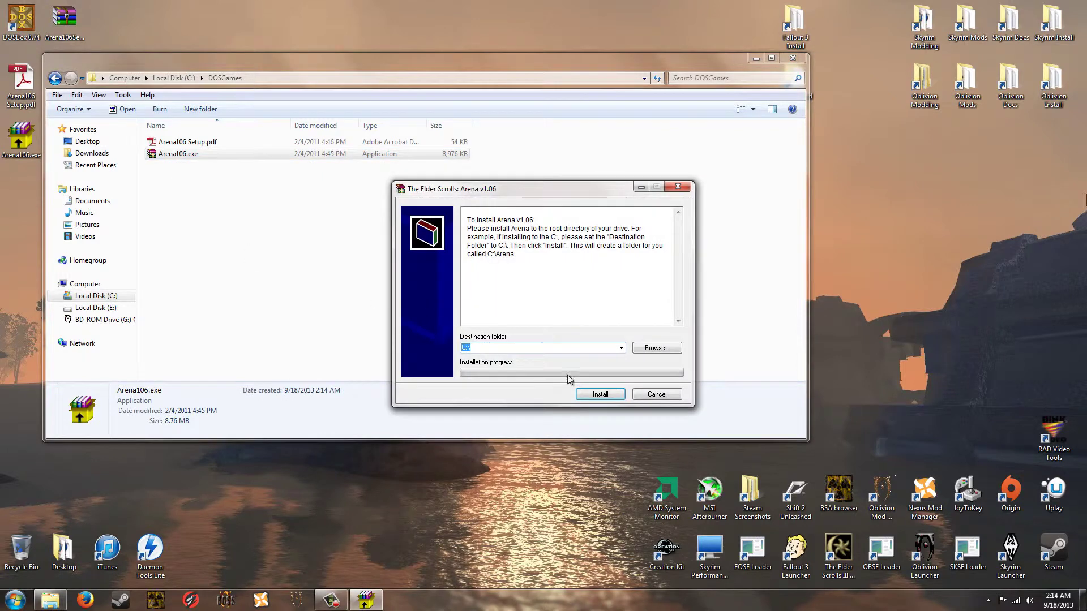
left_click(641, 351)
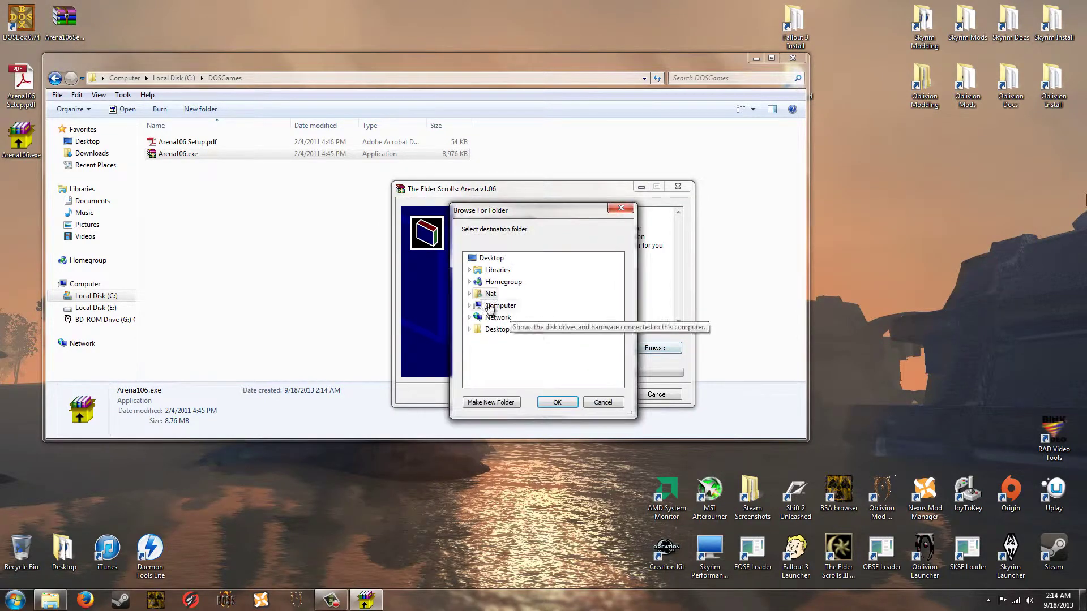
left_click(482, 305)
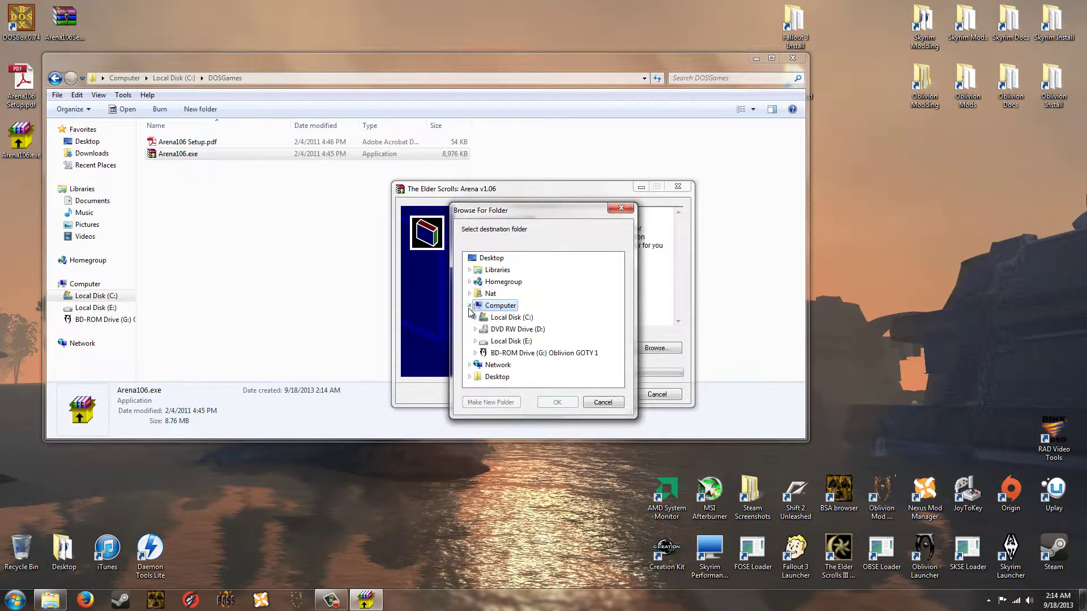
double_click(496, 319)
left_click(512, 365)
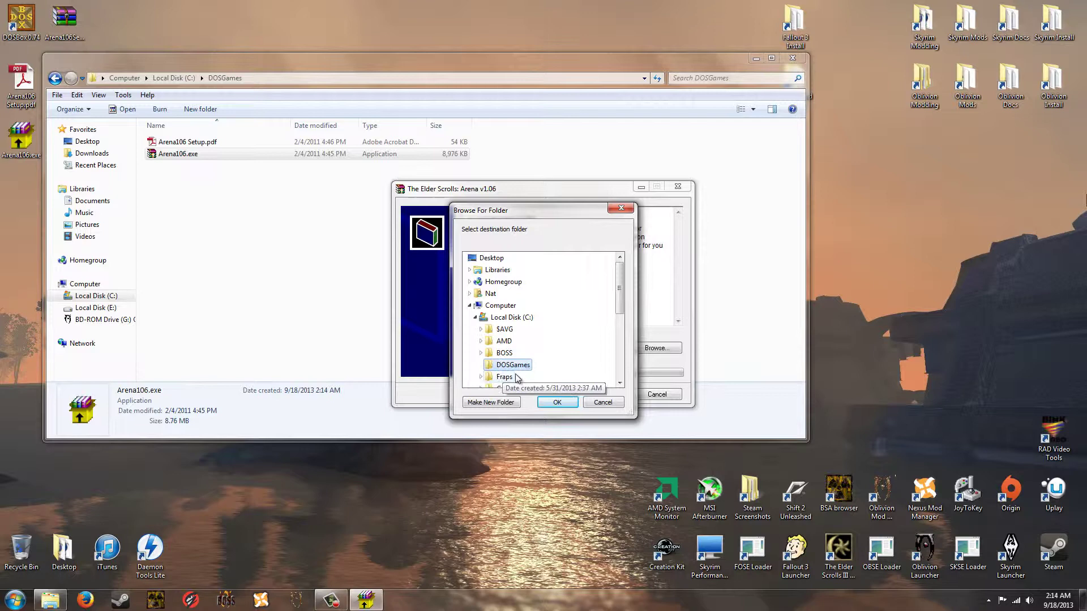
left_click(555, 403)
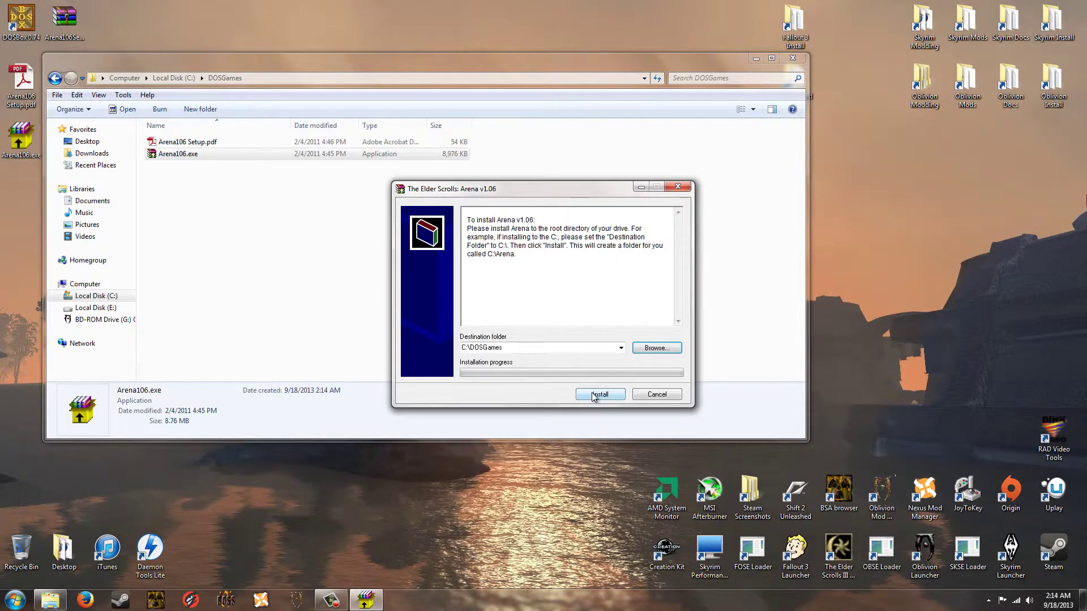
left_click(599, 395)
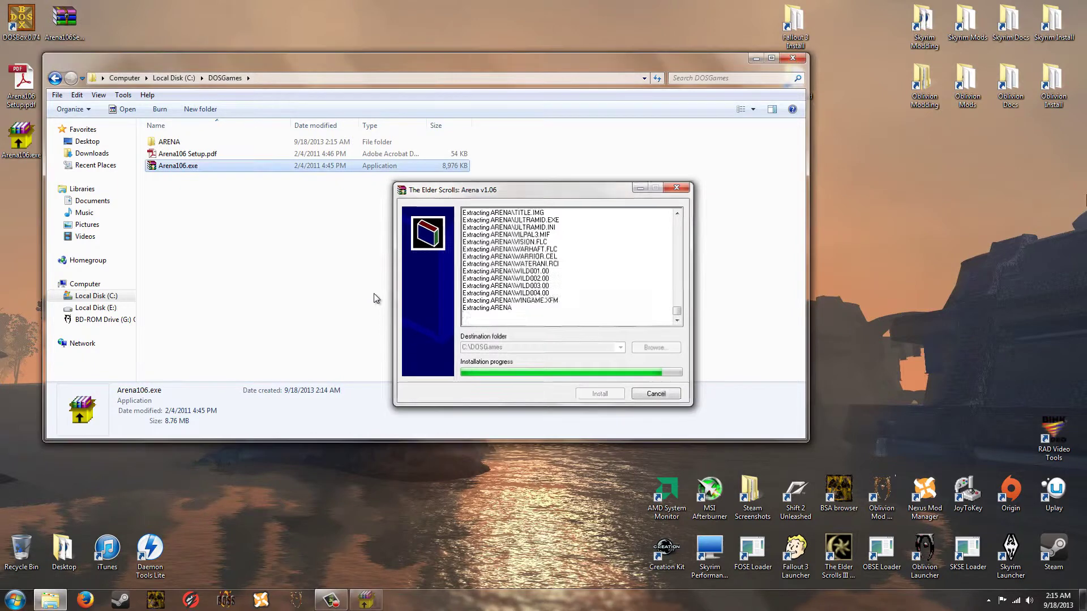
left_click(177, 199)
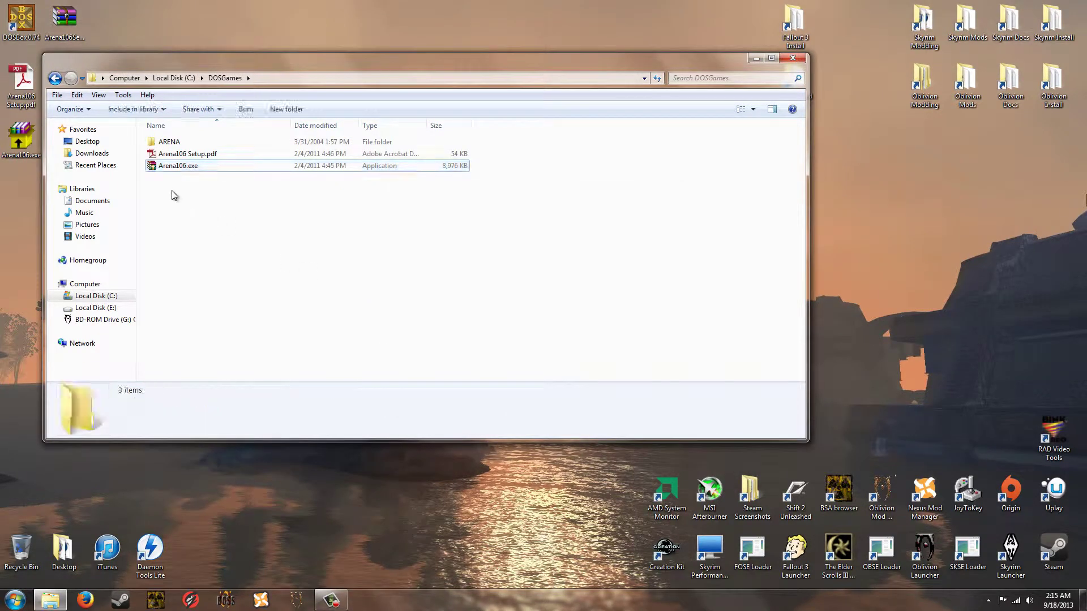
left_click(20, 148)
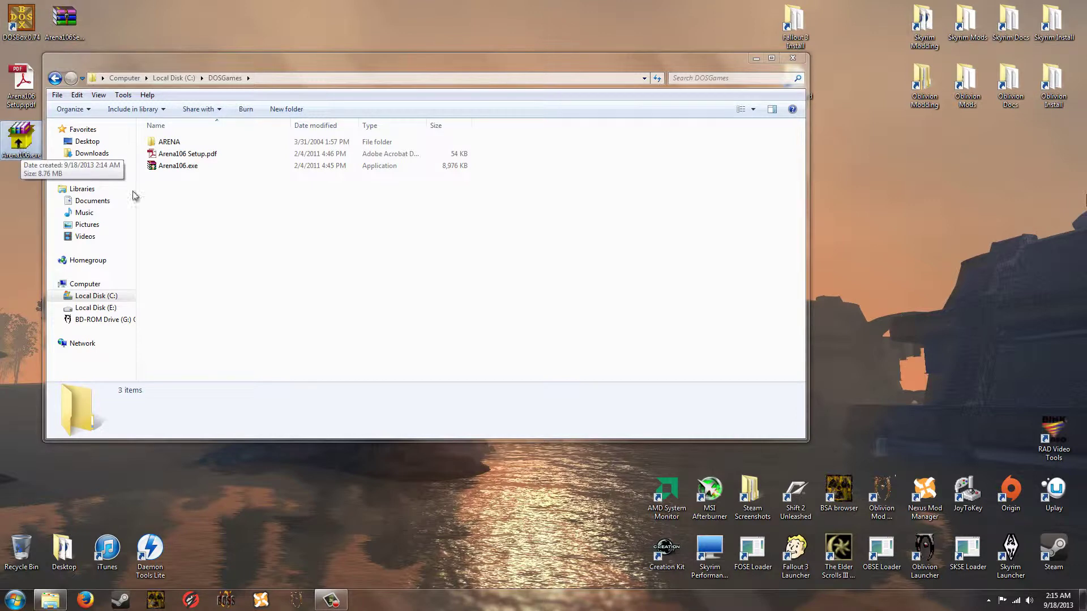
left_click(163, 185)
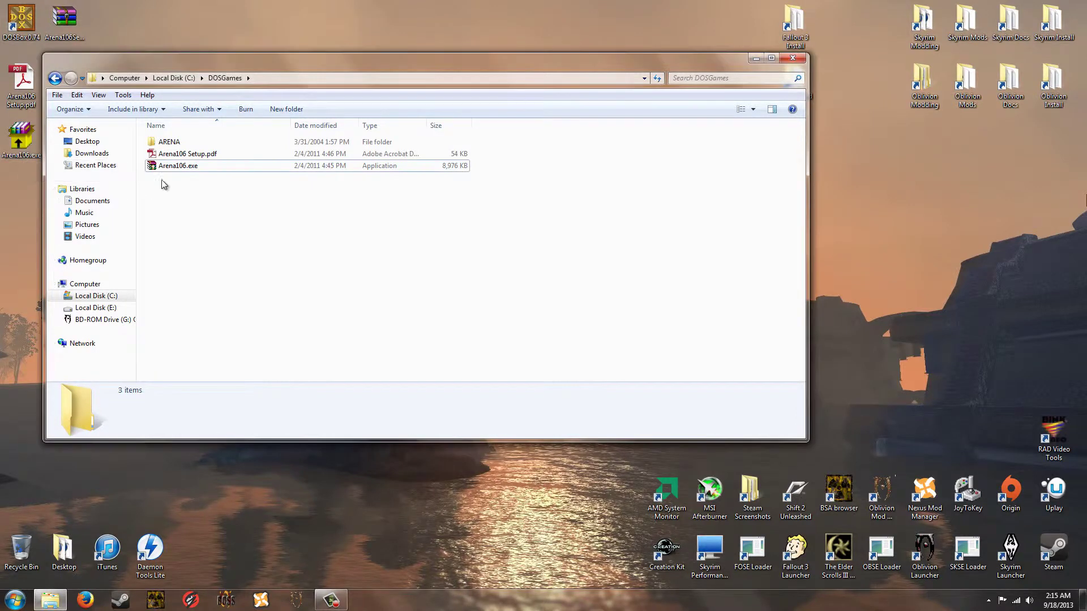
left_click(178, 156)
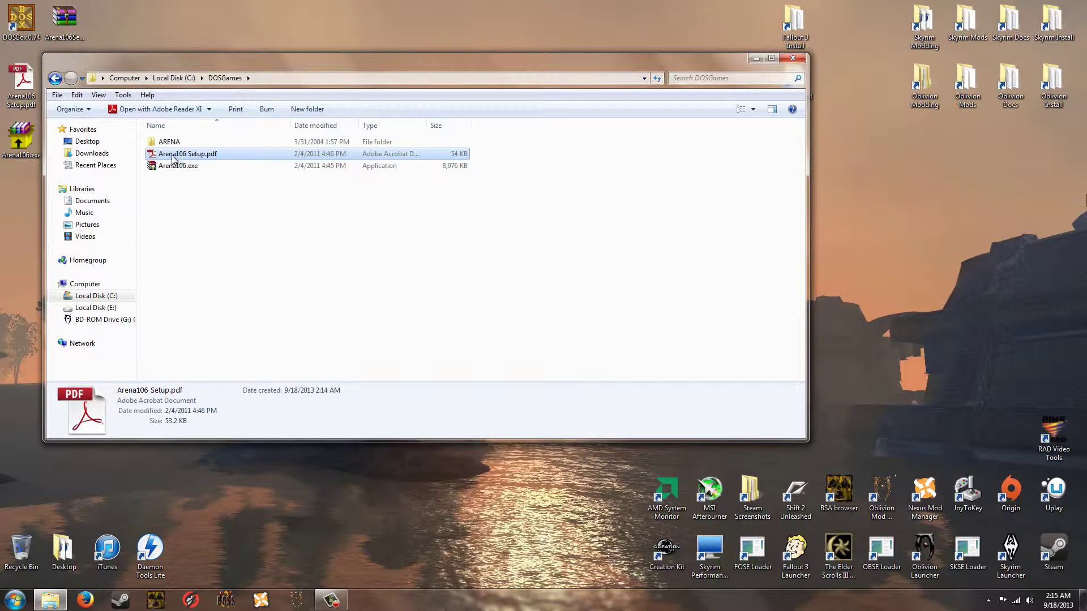
left_click(172, 170)
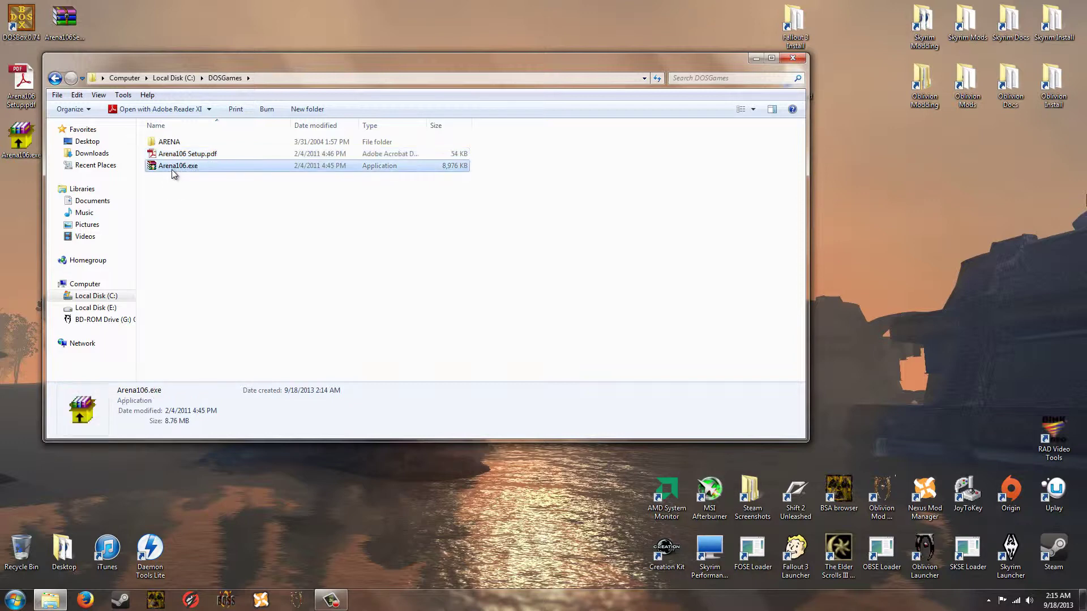
left_click(172, 185)
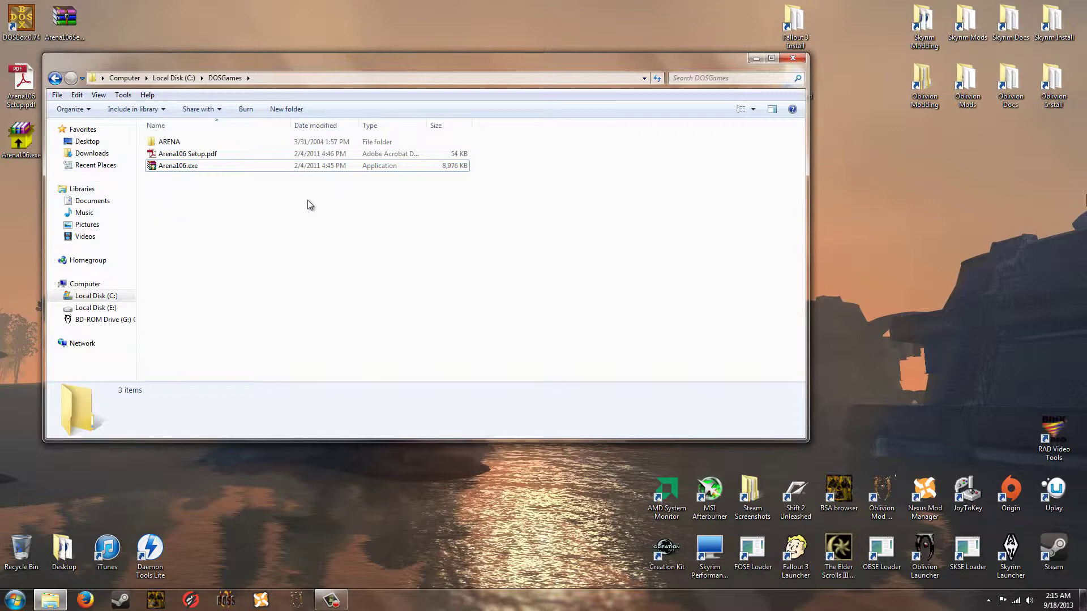
Delete Arena106 Setup.pdf and Arena106.exe from the DOSGames folder, keeping the ARENA folder, and close the window.
left_click_drag(169, 182, 178, 142)
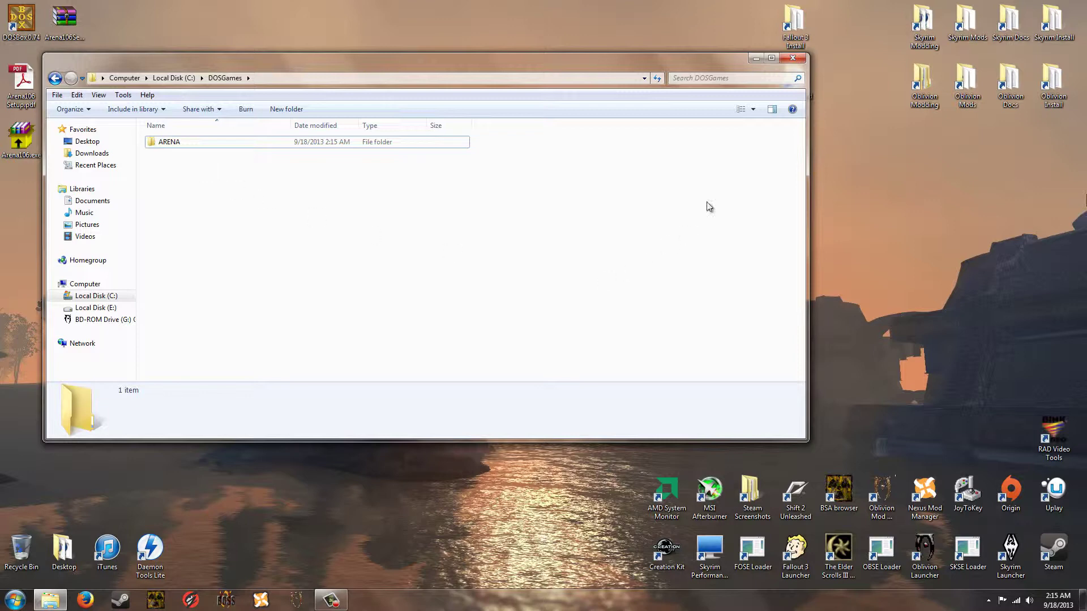
left_click(793, 58)
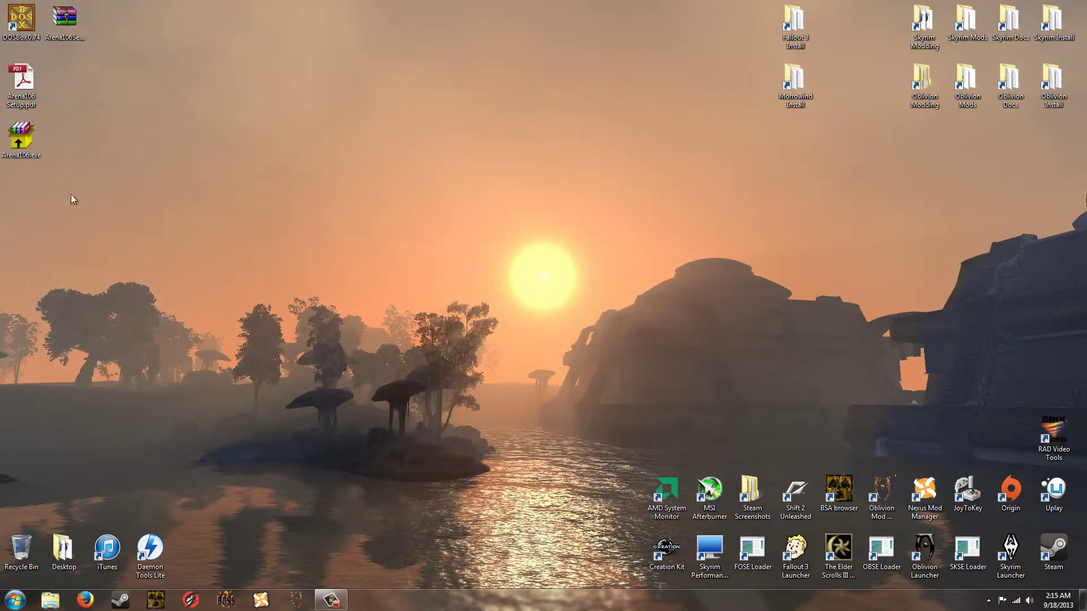
Delete Arena106 Setup.pdf and Arena106.exe from the desktop, keeping the Arena106 setup archive.
left_click_drag(48, 185, 3, 63)
key("Delete")
key("Return")
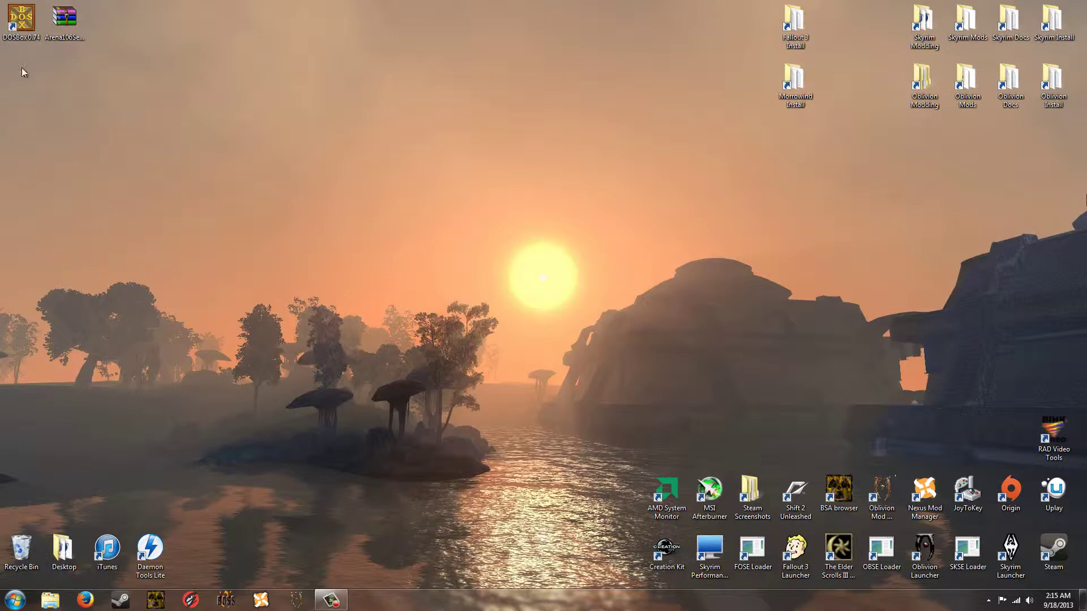
Launch DOSBox 0.74 and mount c:\dosgames\arena as drive C.
double_click(22, 25)
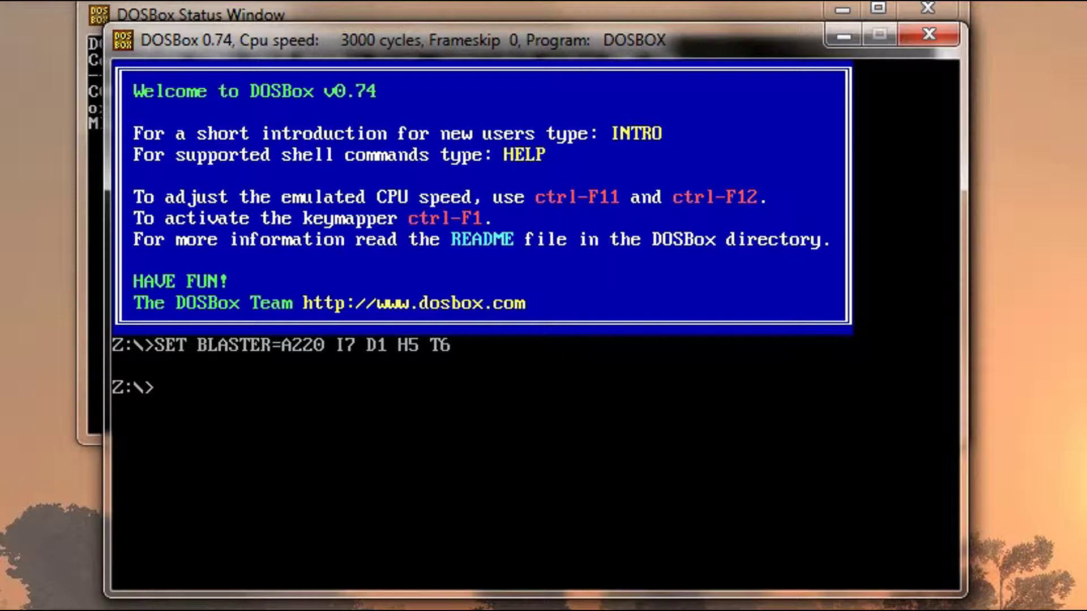
type("mount c c:\\")
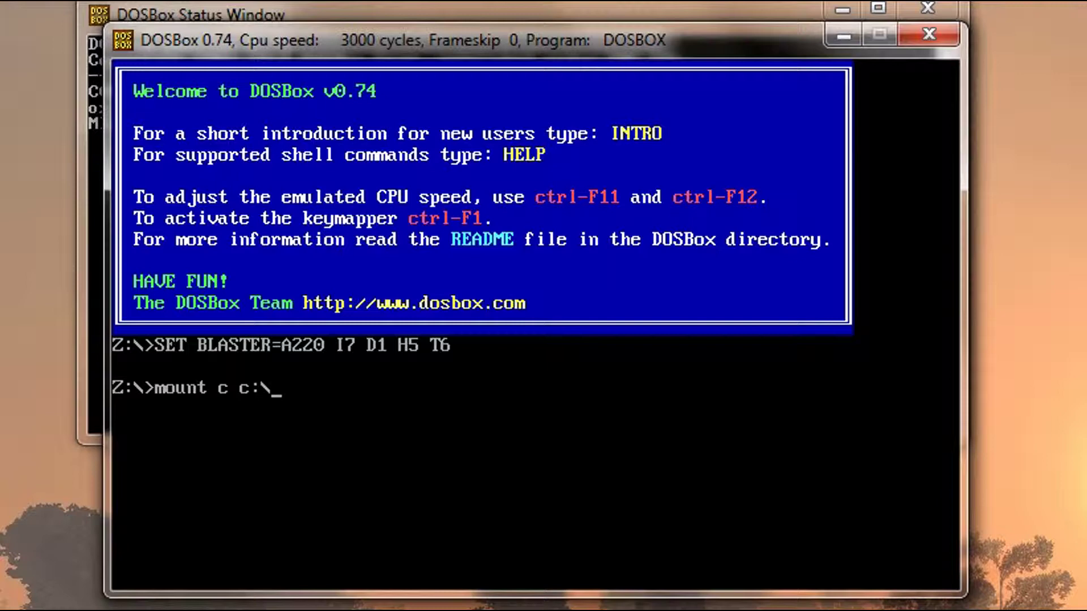
type("dosgames\\")
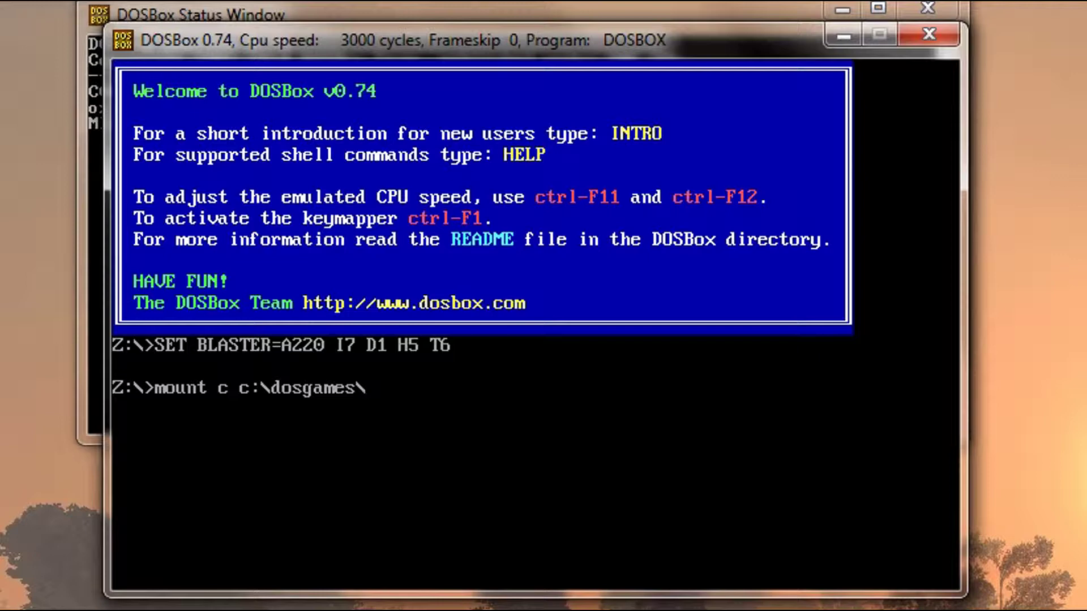
type("arena")
key("Return")
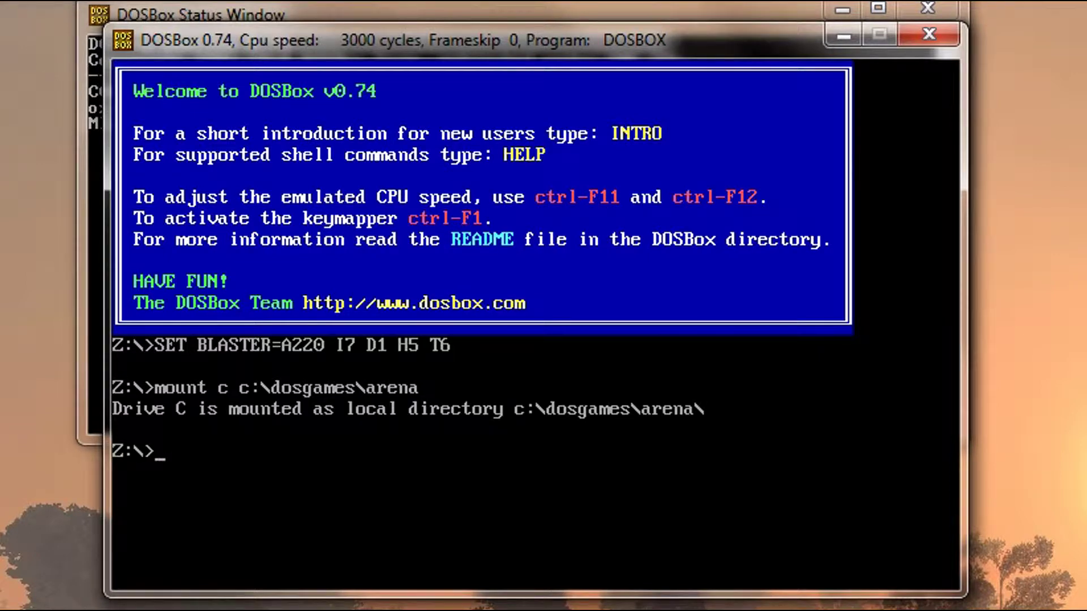
Switch to the mounted C: drive in DOSBox and run Arena's install utility.
type("c:")
key("Return")
type("install")
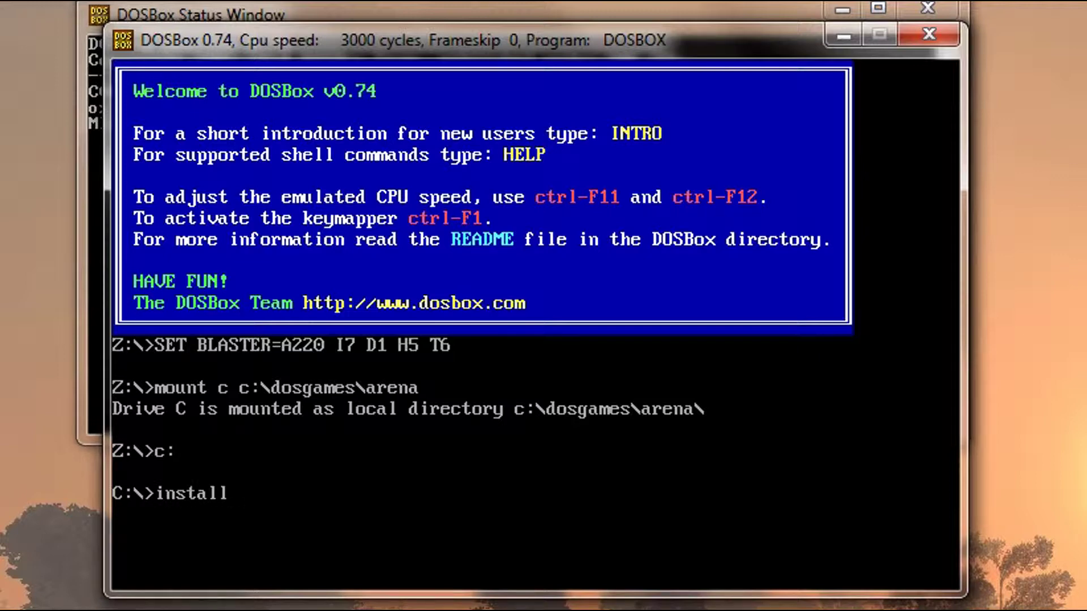
key("Return")
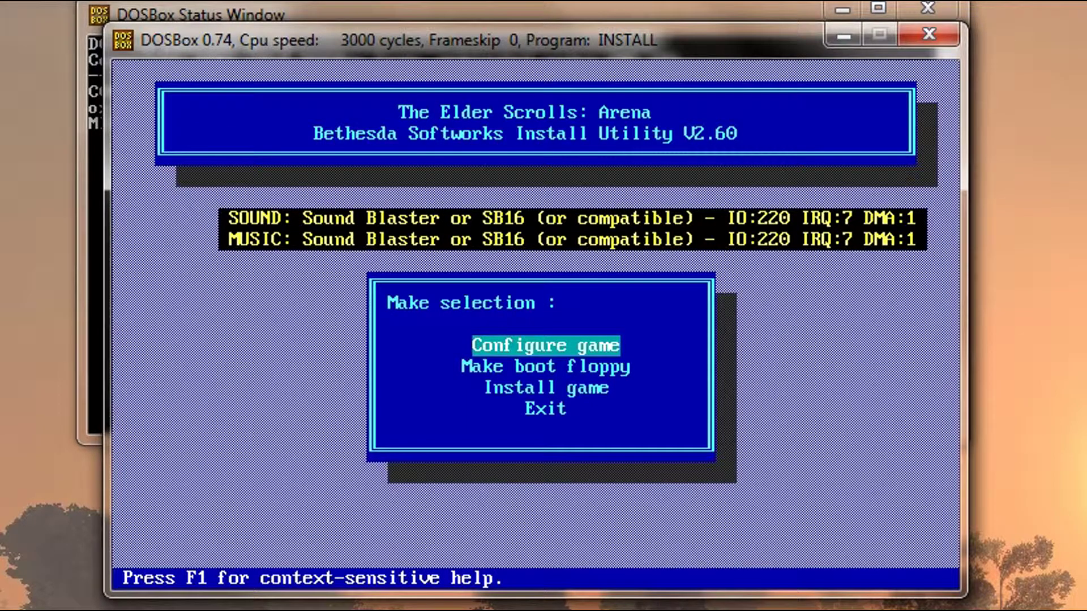
In the game configuration, choose Sound Blaster or SB16 (or compatible) as the sound card.
key("Return")
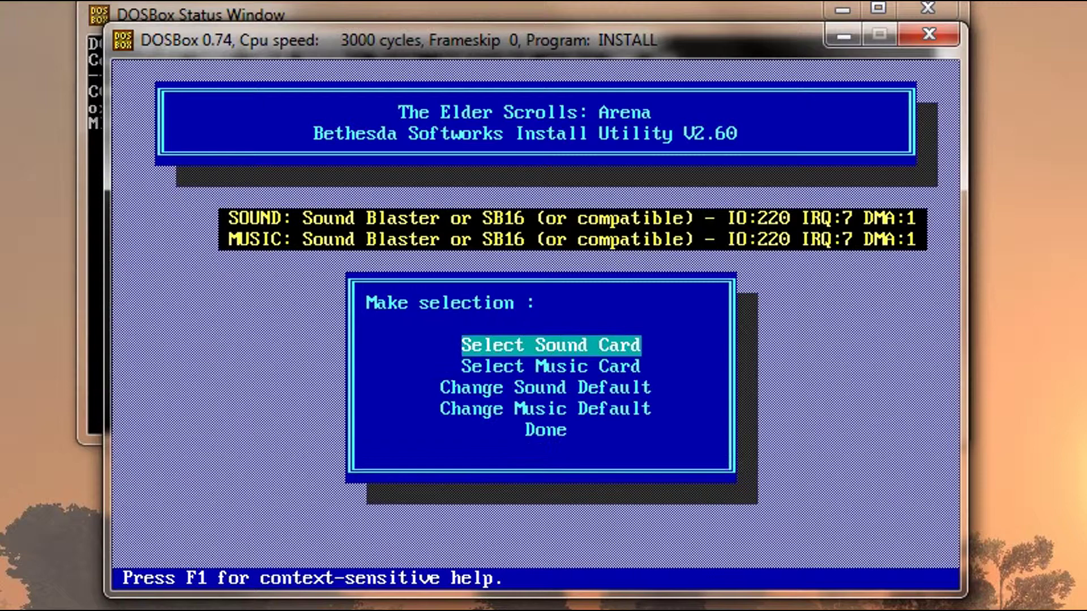
key("Return")
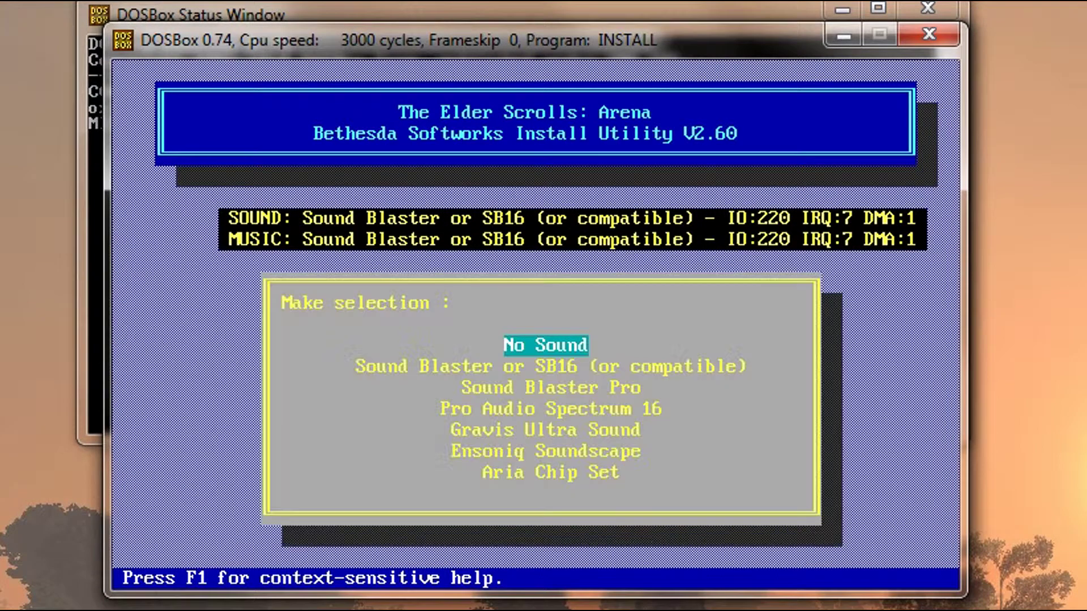
key("Down")
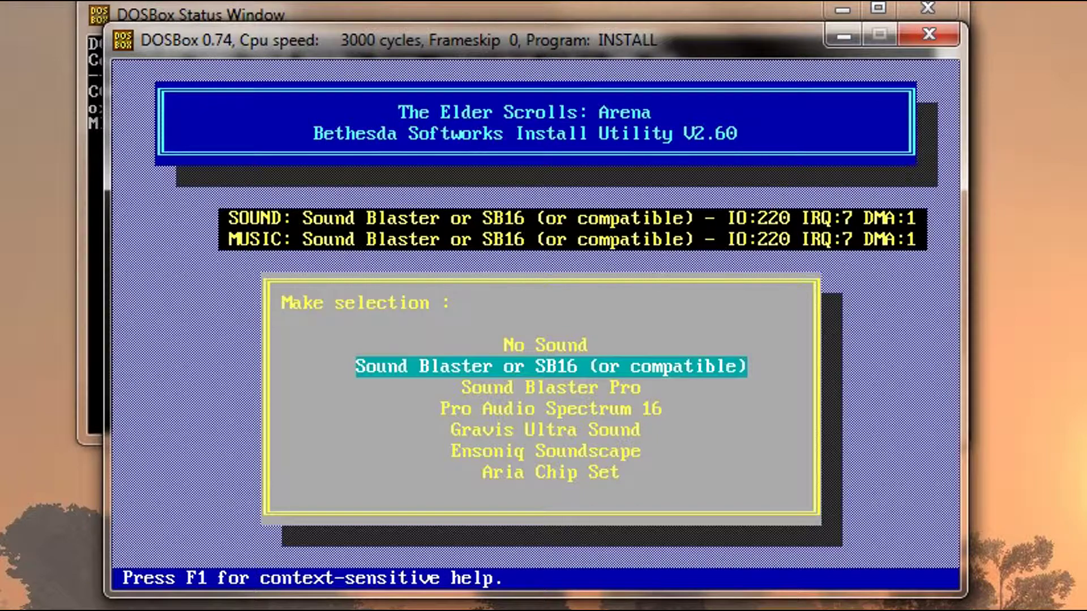
key("Return")
Choose Sound Blaster or SB16 (or compatible) as the music card.
key("Down")
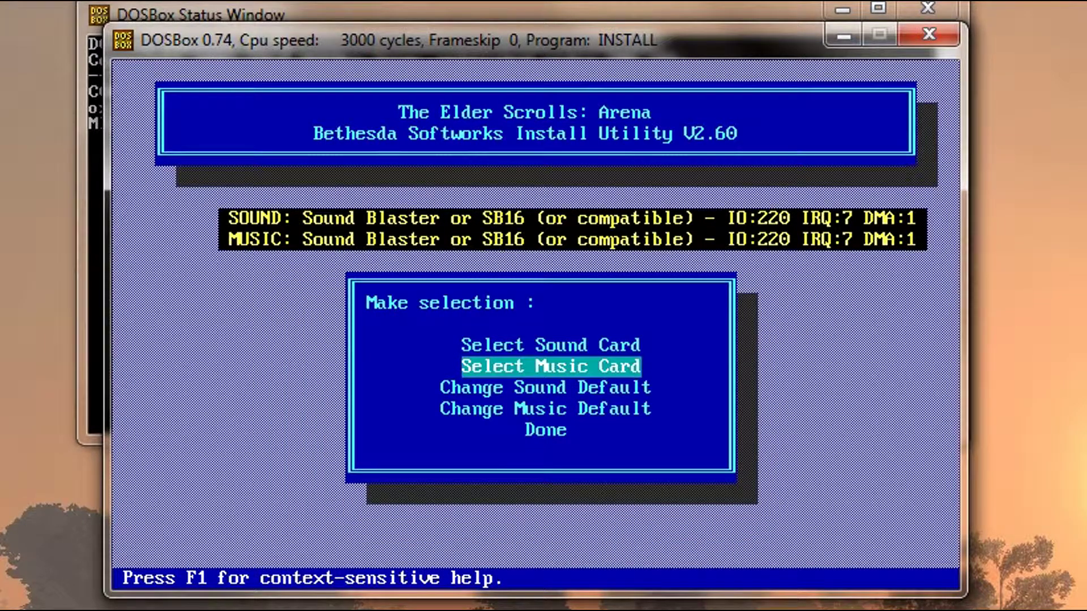
key("Return")
key("Down")
key("Return")
Finish the sound configuration, exit the install utility and quit DOSBox.
key("Down")
key("Down")
key("Down")
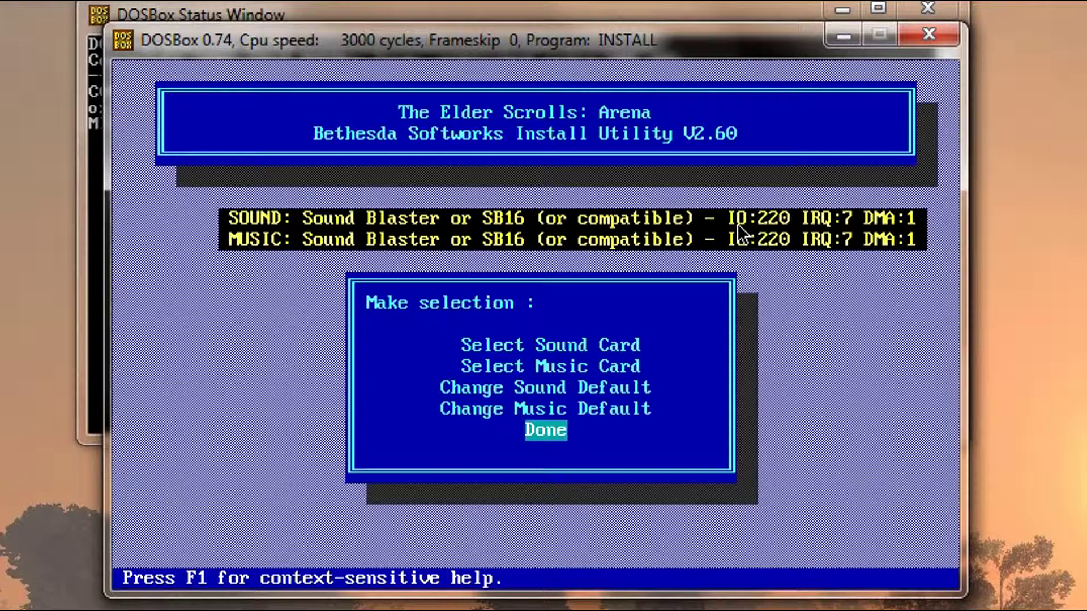
key("Return")
key("Down")
key("Down")
key("Down")
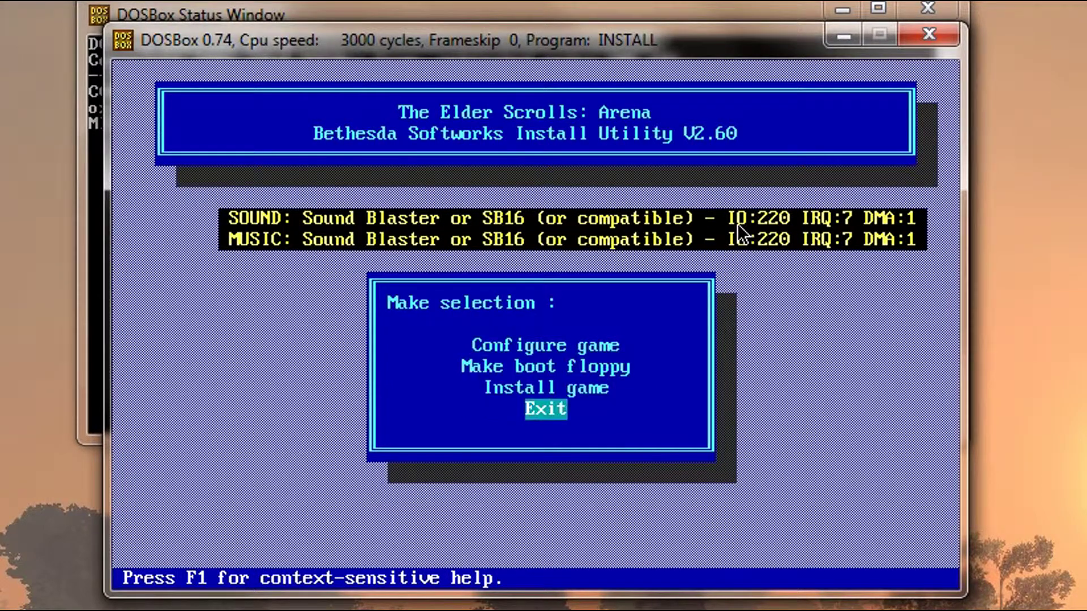
key("Return")
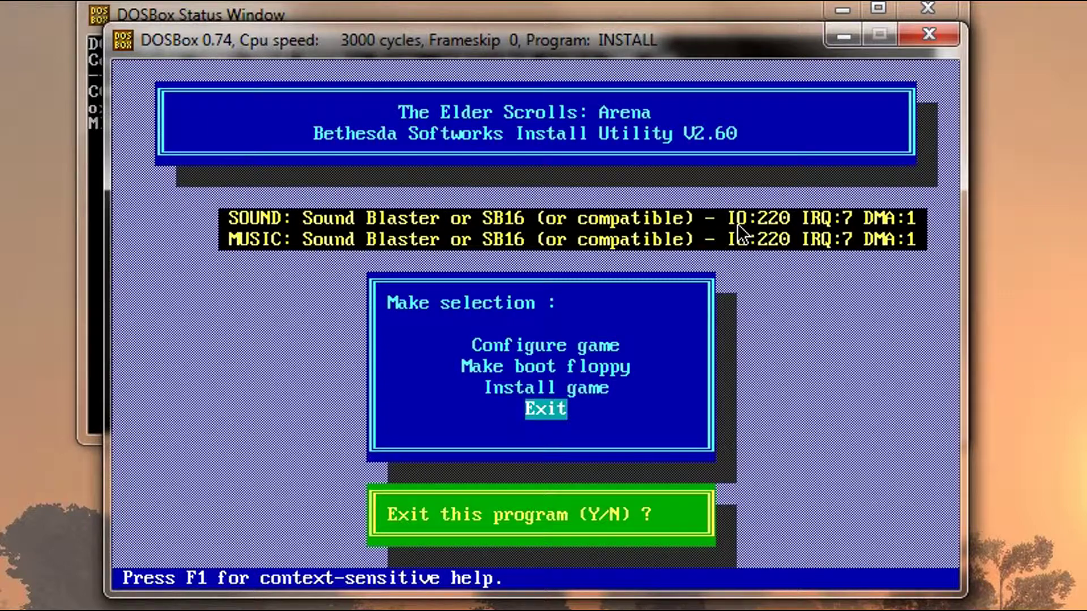
key("y")
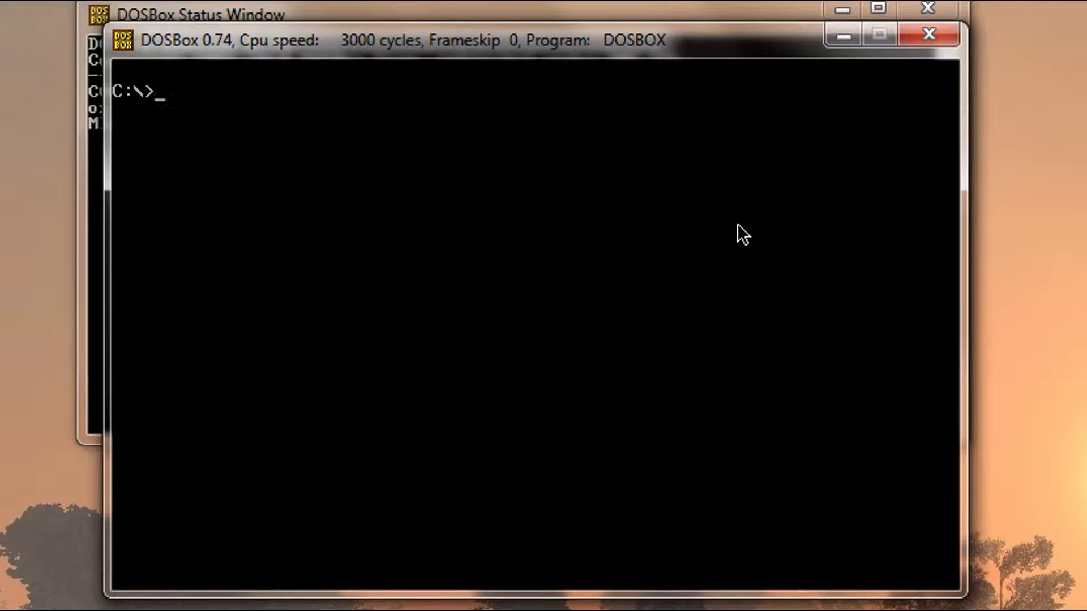
type("exit")
key("Return")
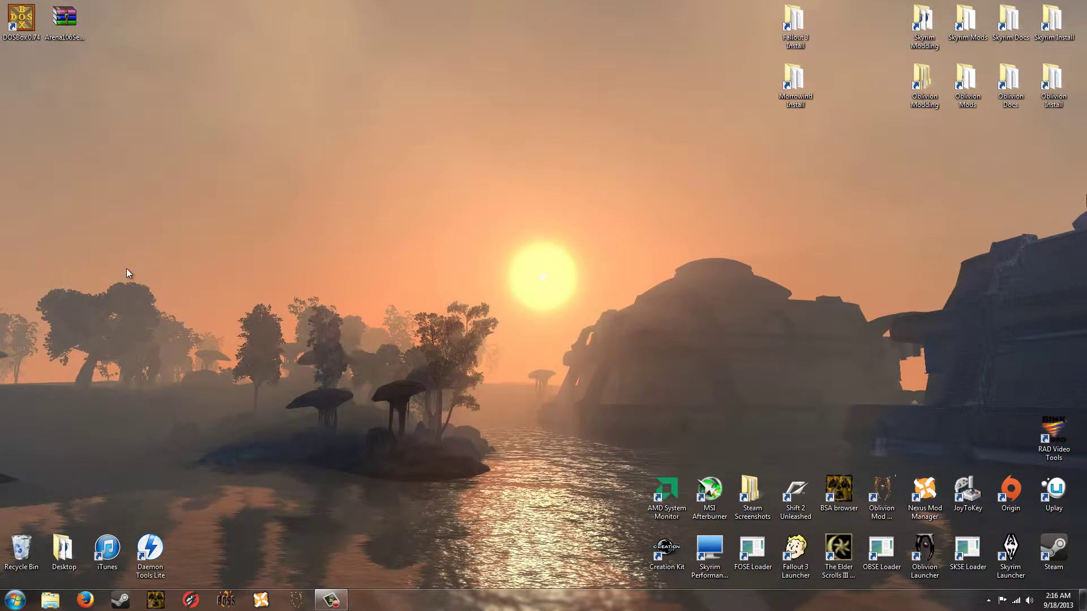
Open the DOSBox folder under AppData\Local in the user's profile folder on the C: drive.
left_click(16, 600)
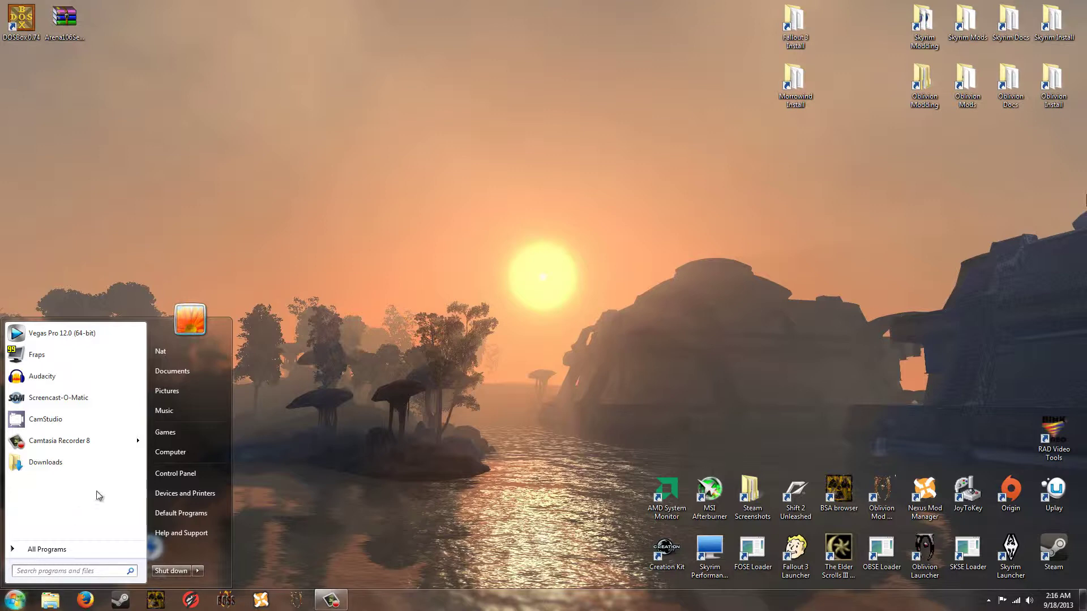
left_click(173, 453)
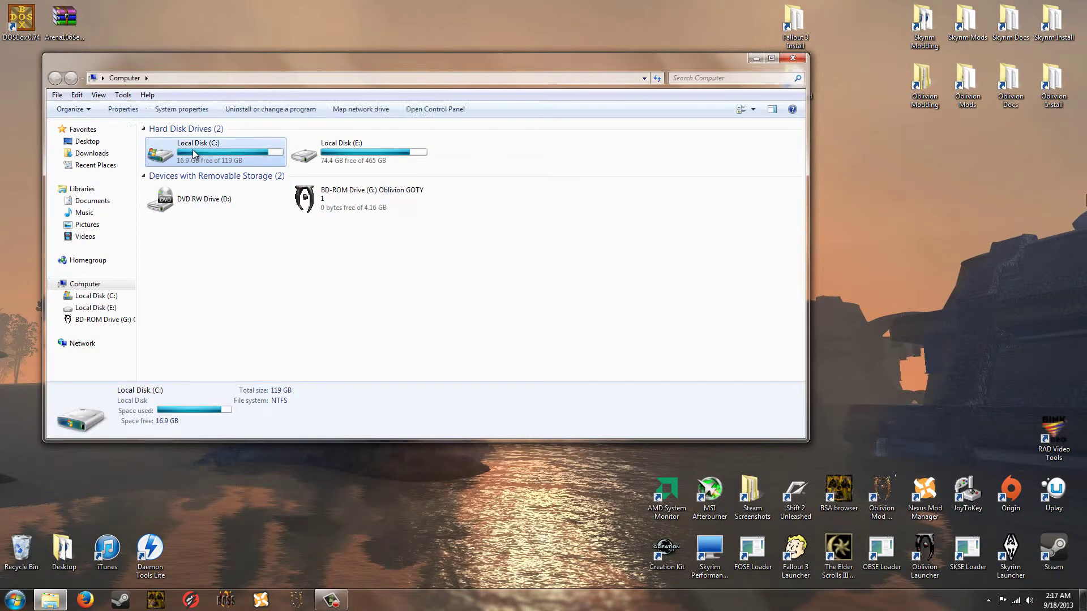
double_click(191, 157)
double_click(166, 274)
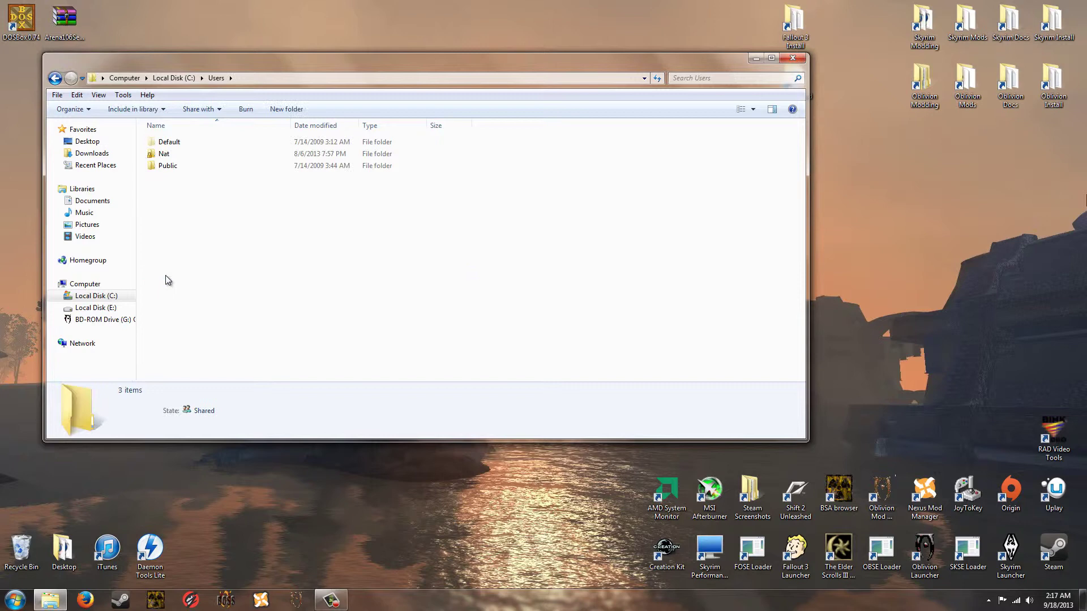
double_click(165, 158)
double_click(166, 165)
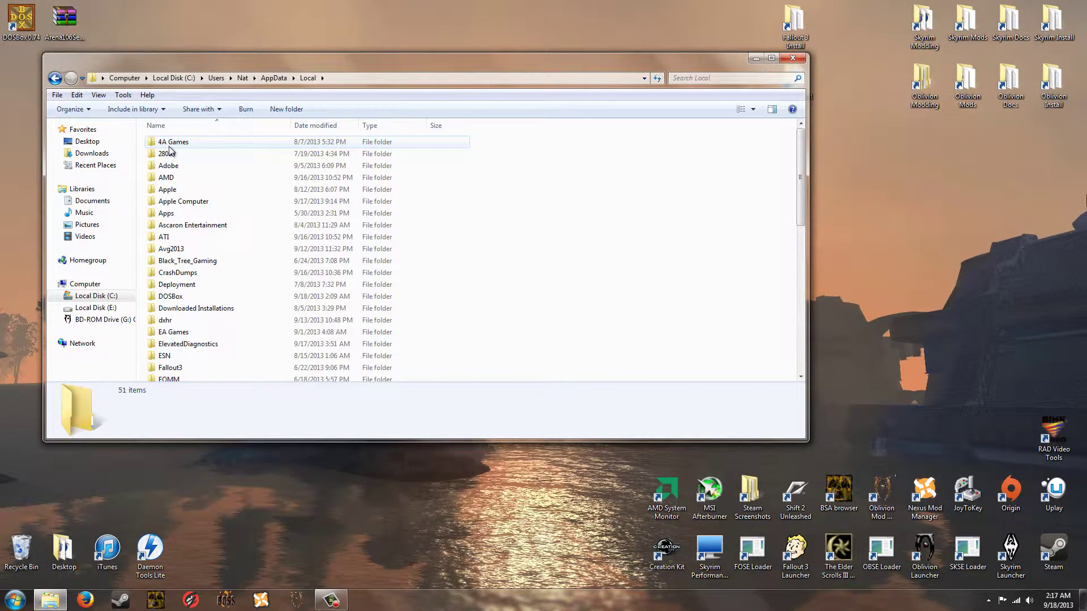
left_click(170, 298)
double_click(169, 298)
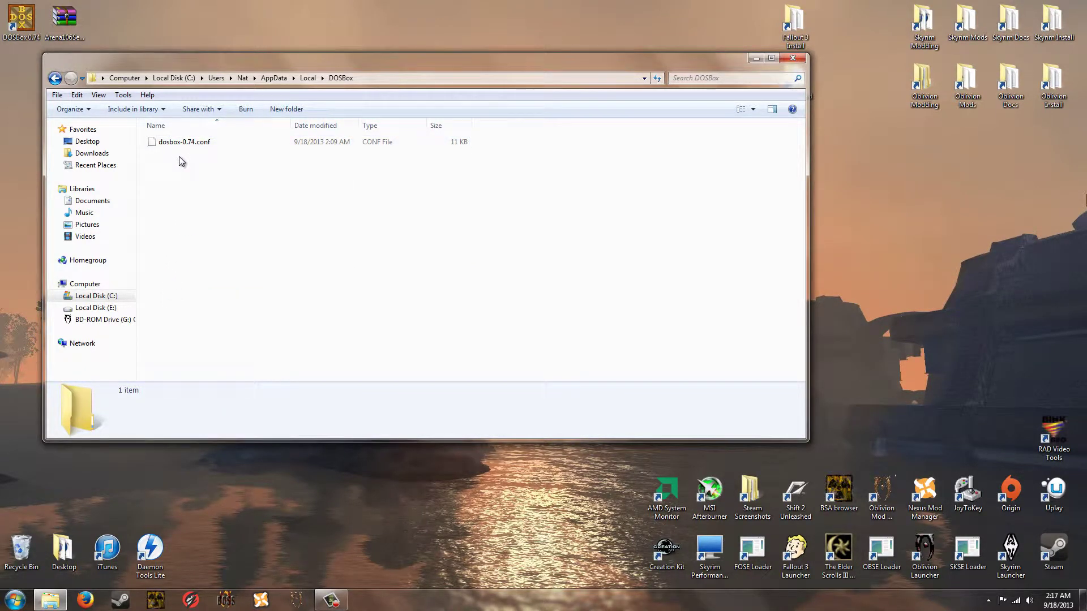
Rename dosbox-0.74.conf to dosbox-0.74.ini, accepting the file extension change.
left_click(212, 145)
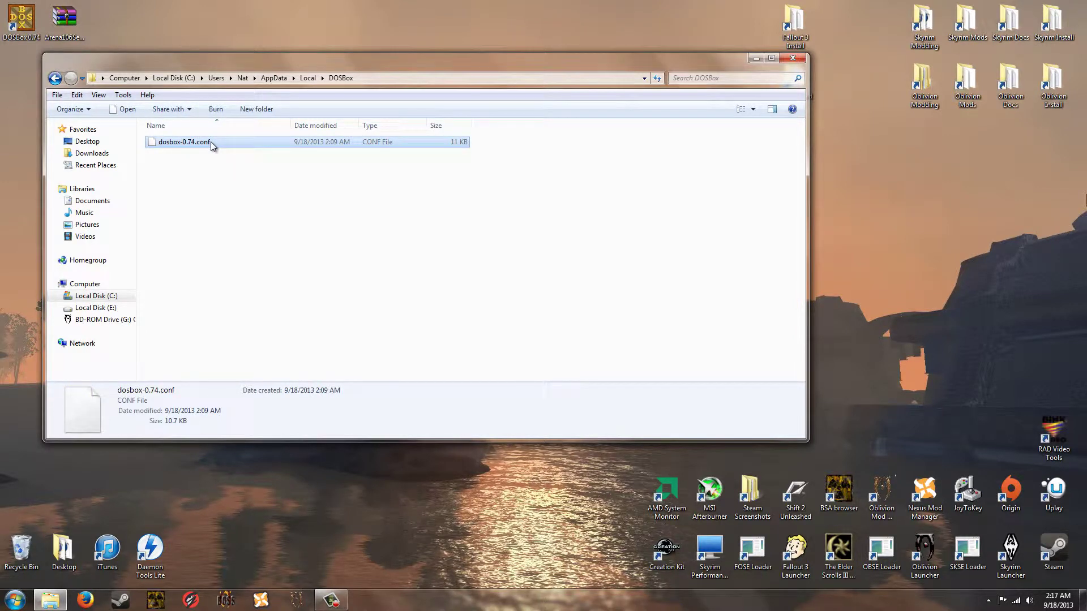
left_click(210, 141)
left_click(210, 141)
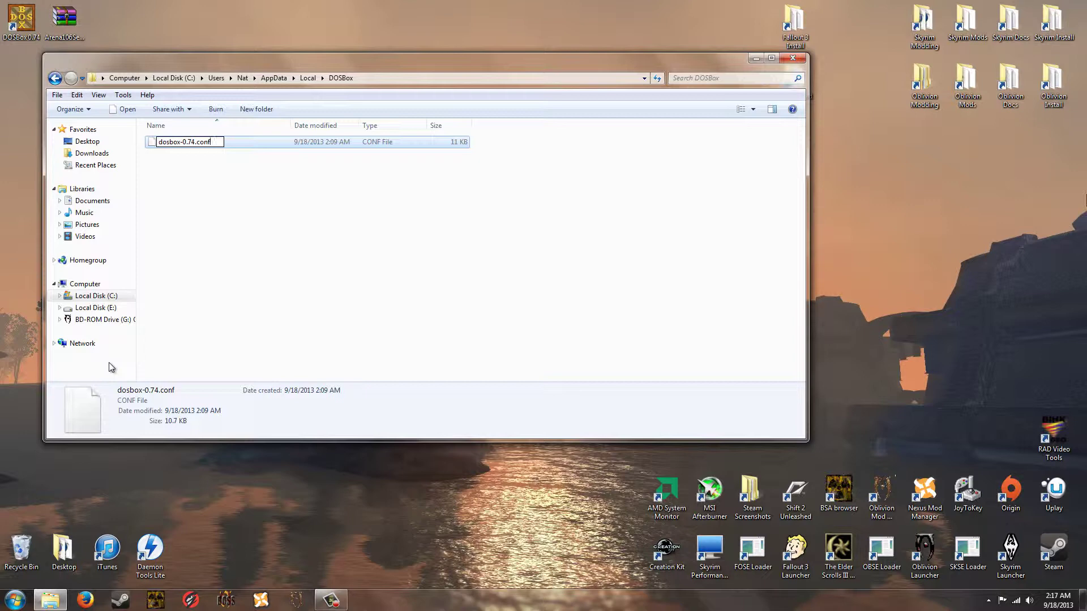
key("BackSpace")
key("BackSpace")
key("BackSpace")
key("BackSpace")
type("ini")
key("Return")
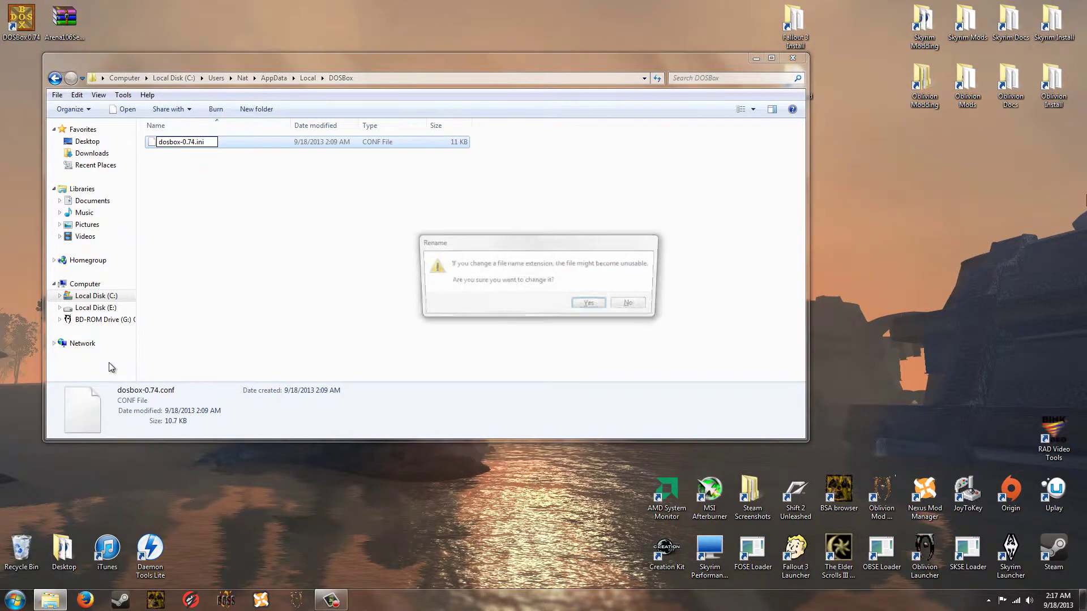
key("Return")
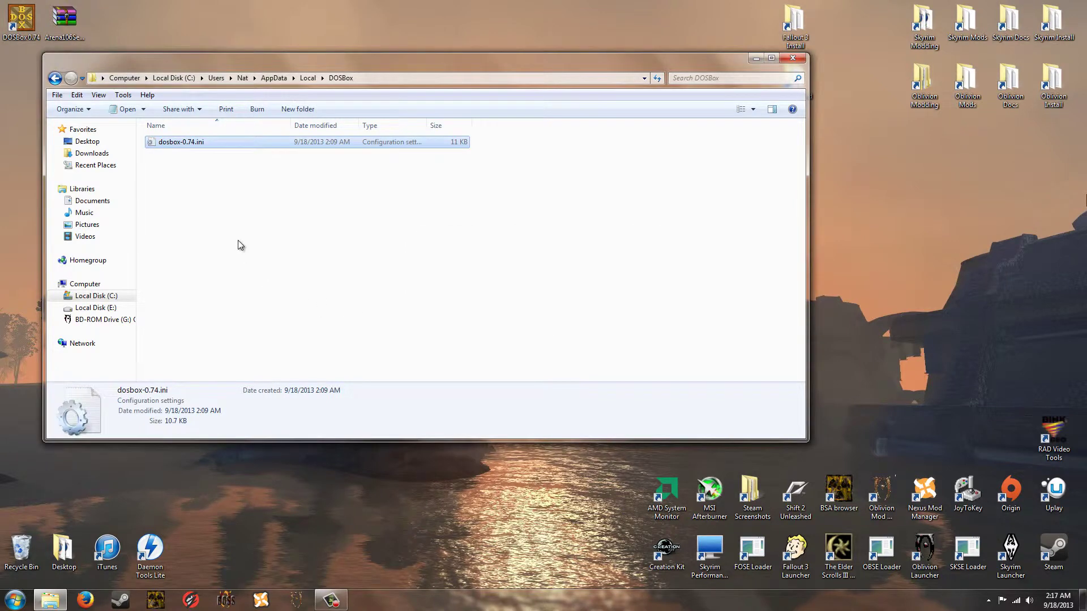
Open dosbox-0.74.ini in Notepad and set fullresolution to 0x0 in the [sdl] section.
double_click(171, 142)
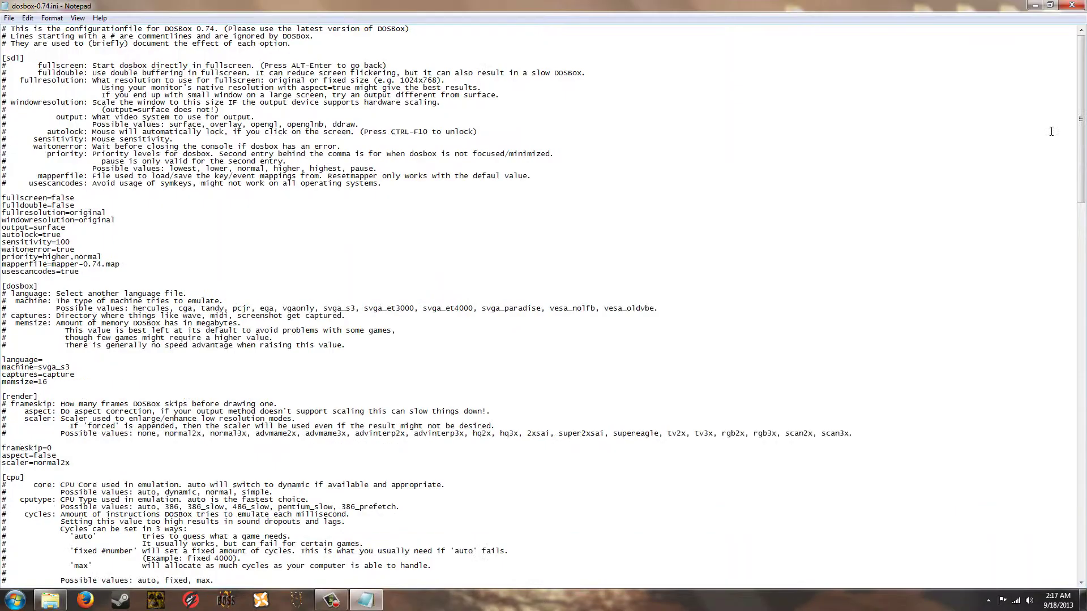
left_click(1049, 129)
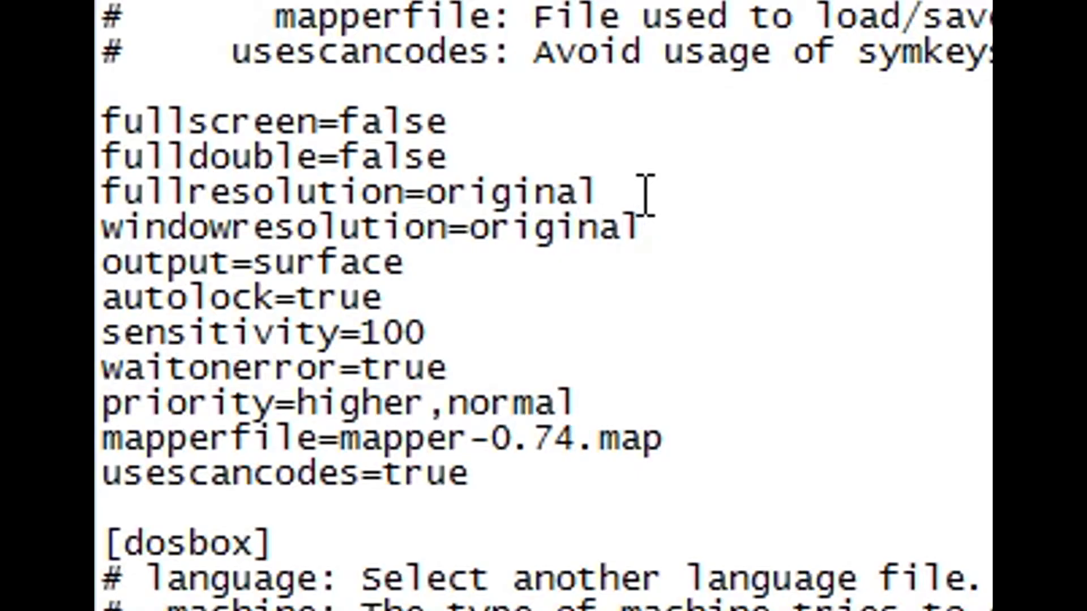
left_click_drag(645, 195, 430, 192)
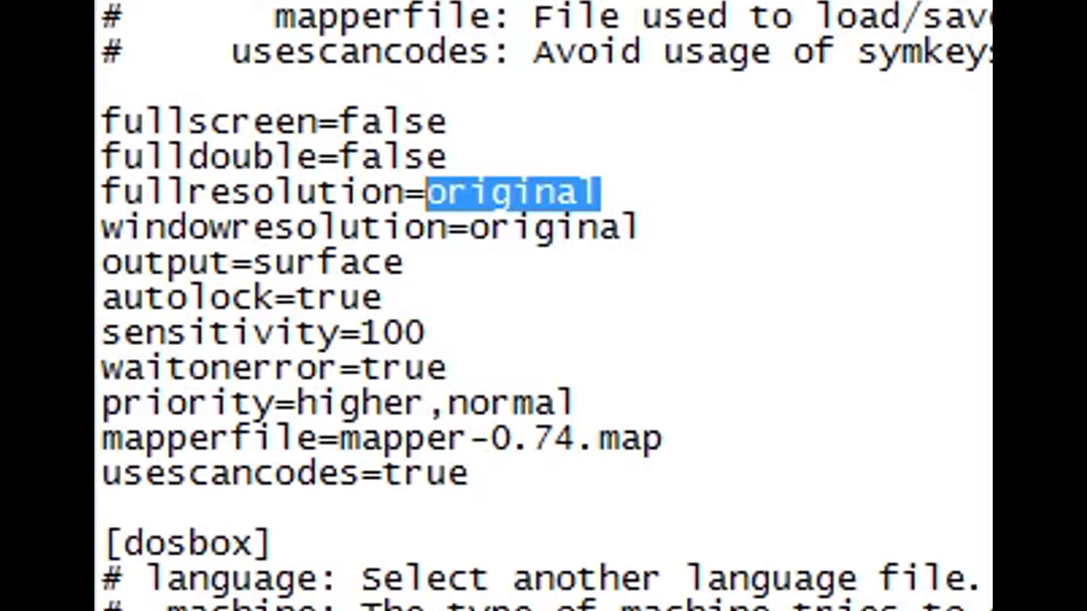
type("0x0")
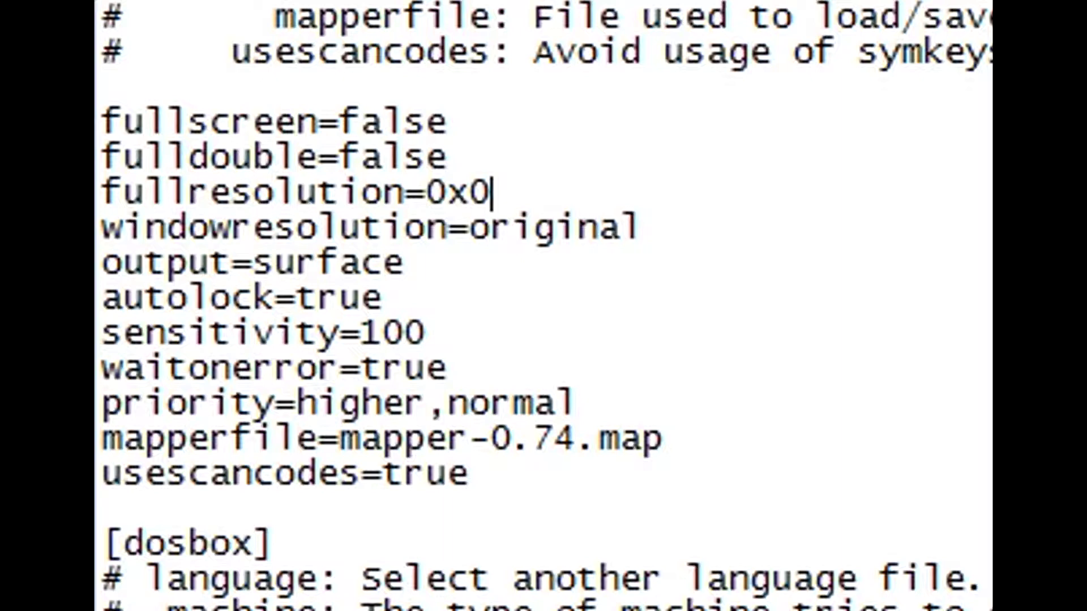
Set the output option in the [sdl] section to opengl.
left_click(491, 227)
key("Down")
key("BackSpace")
key("BackSpace")
key("BackSpace")
key("BackSpace")
key("BackSpace")
key("BackSpace")
key("BackSpace")
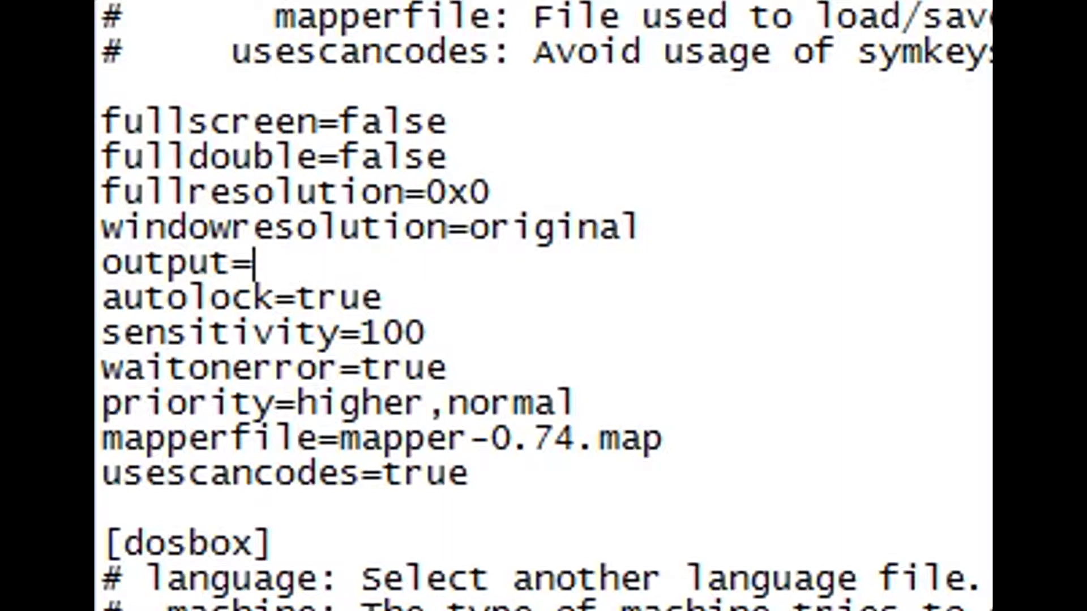
type("opengl")
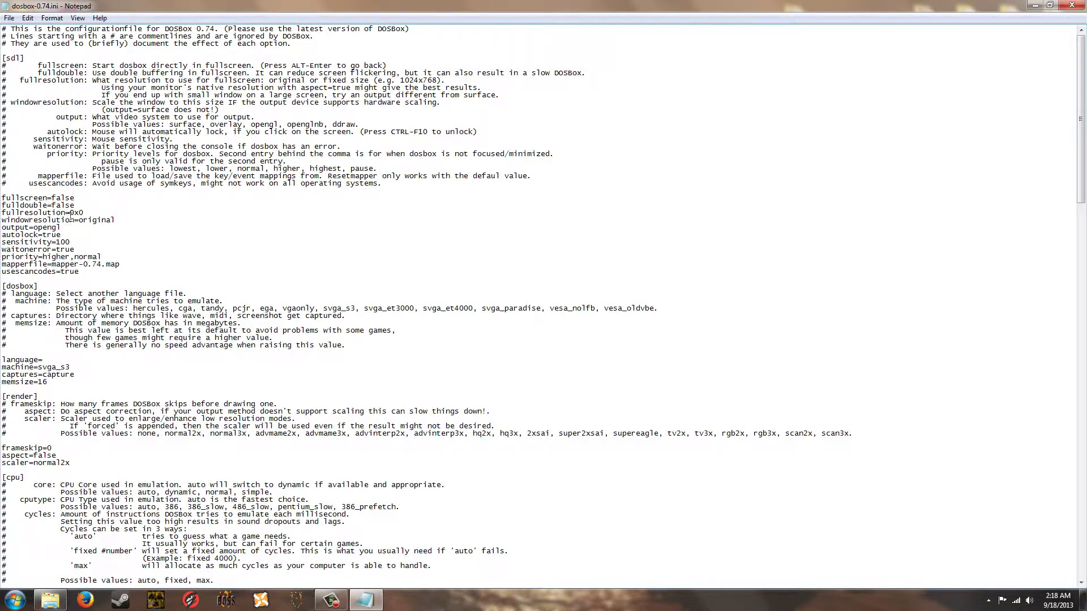
Set the core option in the [cpu] section to dynamic.
scroll(112, 290, "down", 9)
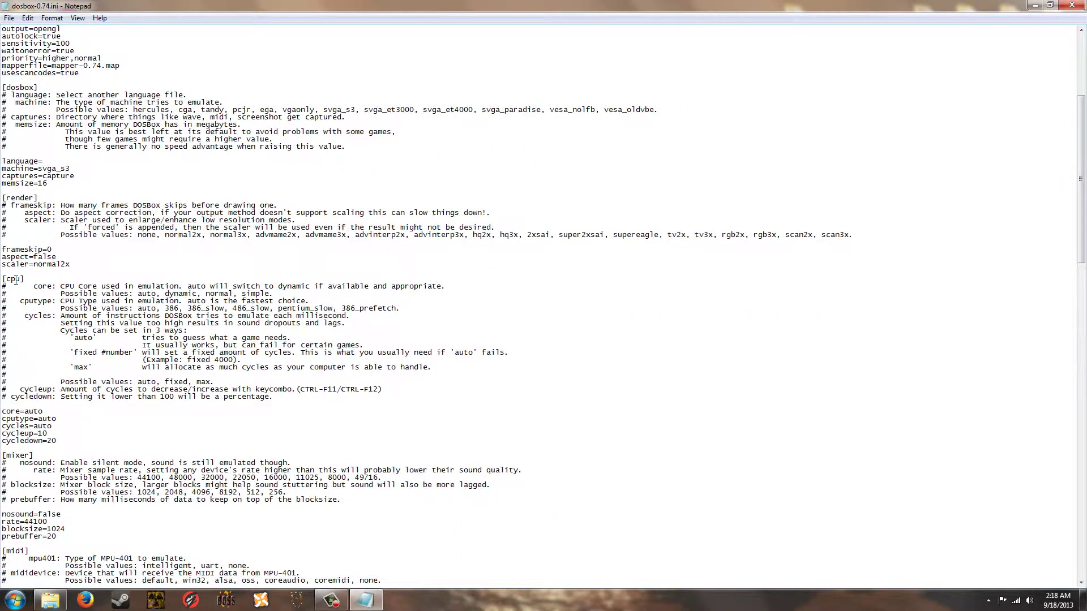
scroll(43, 313, "down", 3)
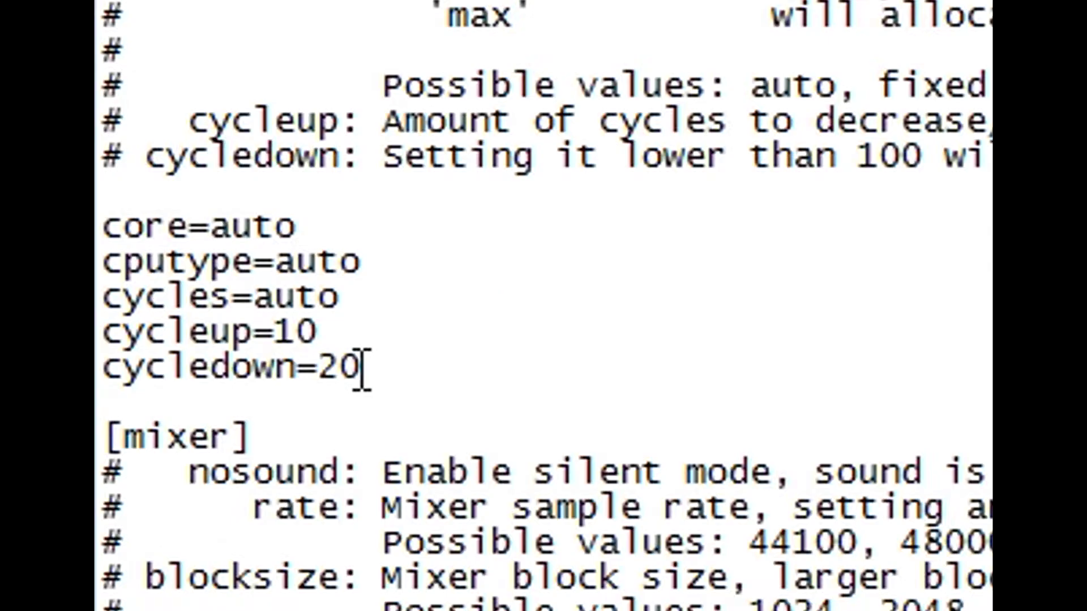
left_click_drag(362, 367, 102, 224)
left_click(313, 232)
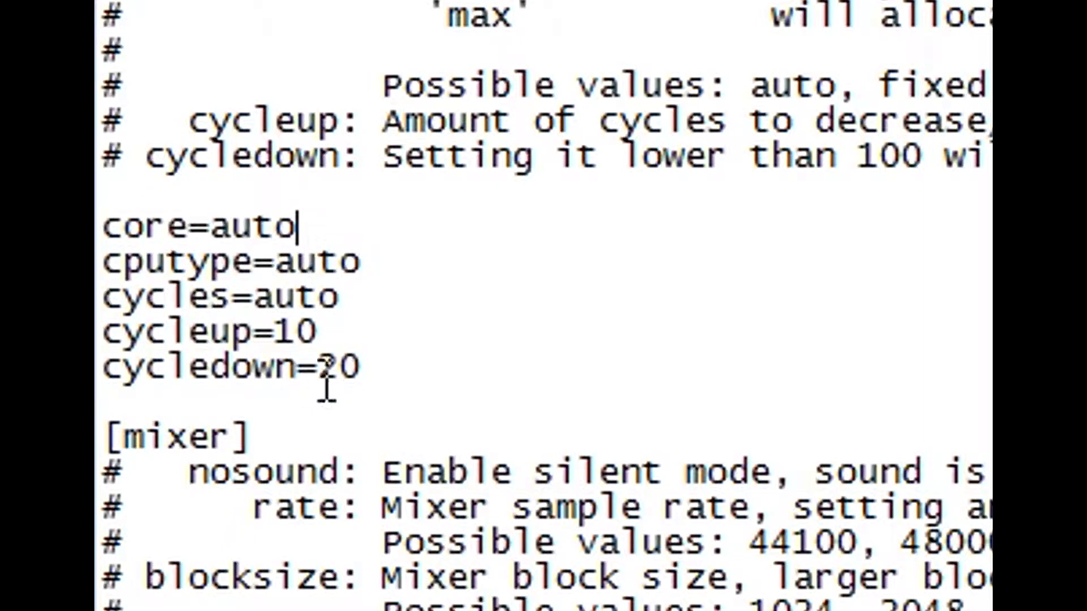
key("BackSpace")
key("BackSpace")
key("BackSpace")
key("BackSpace")
type("dynan")
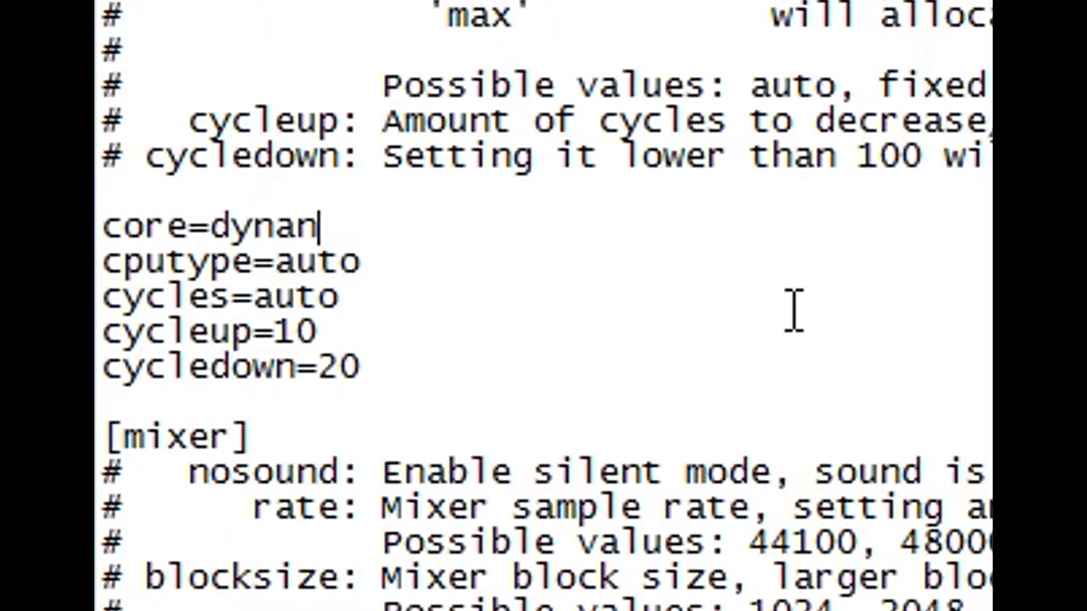
key("BackSpace")
type("mic")
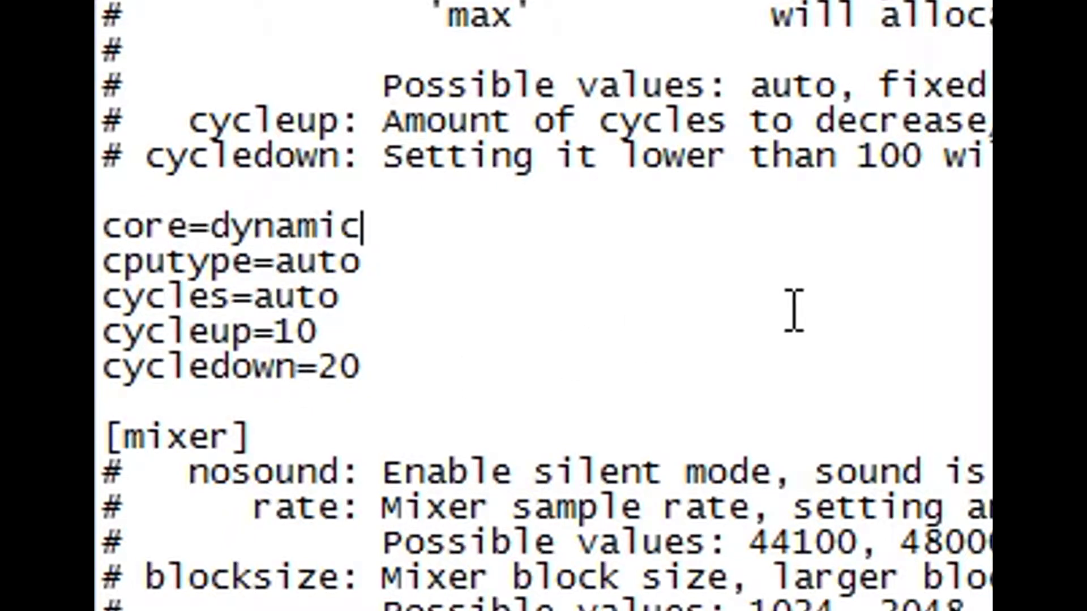
Set the cycles option in the [cpu] section to fixed 30000.
key("Down")
key("Down")
key("BackSpace")
key("BackSpace")
key("BackSpace")
key("BackSpace")
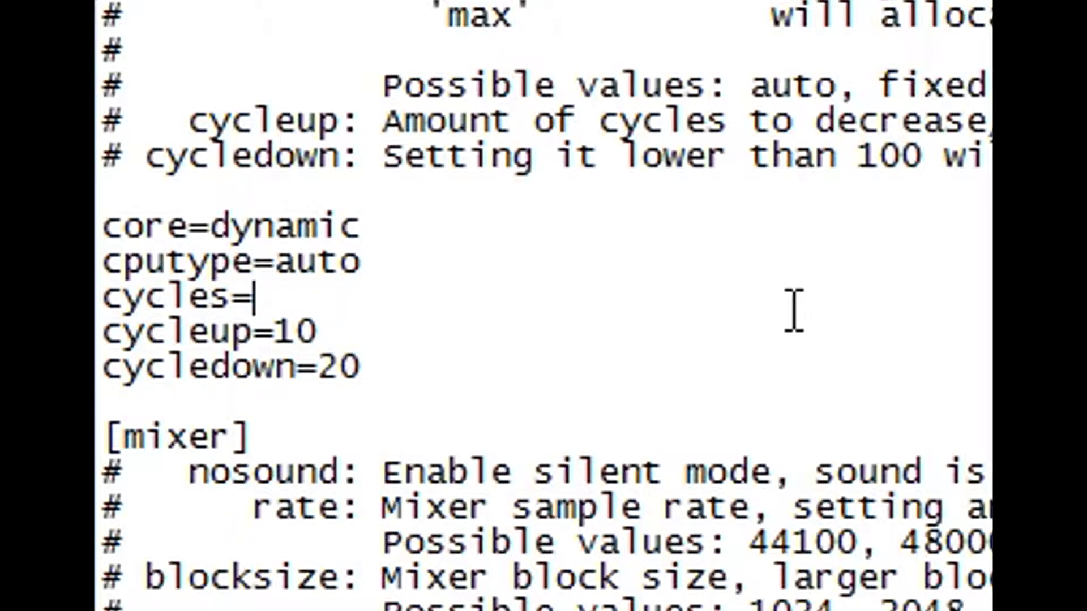
type("fixed")
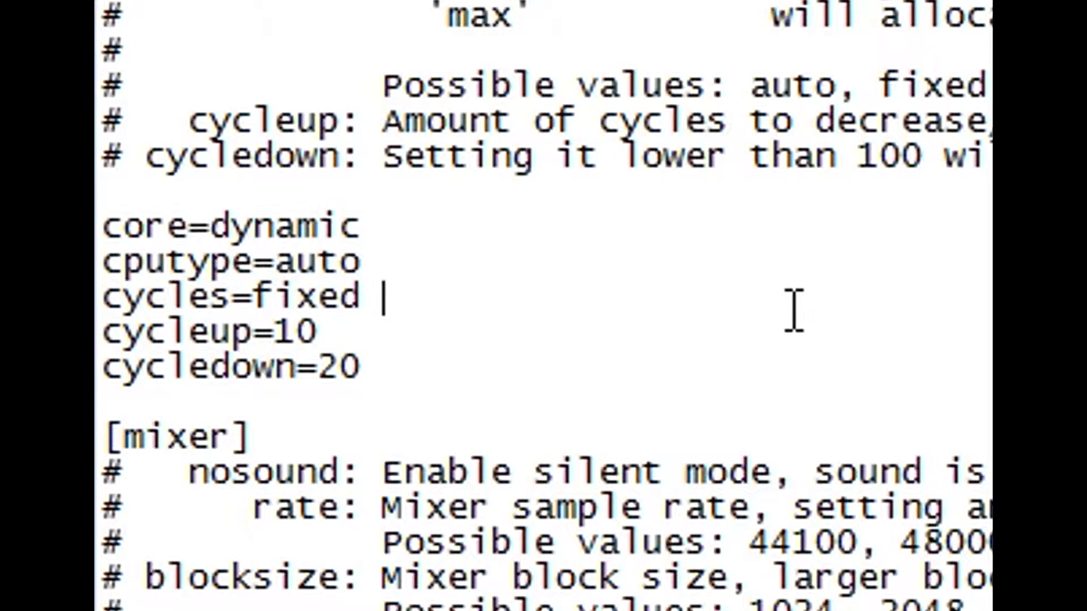
type("30000")
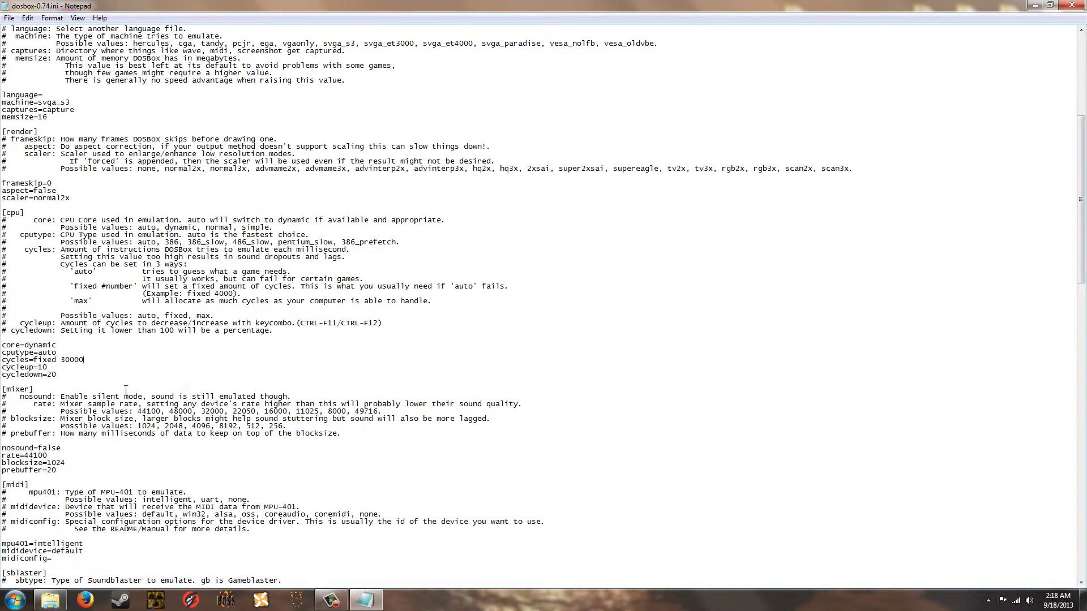
Save the changes to dosbox-0.74.ini and close the file.
left_click(9, 18)
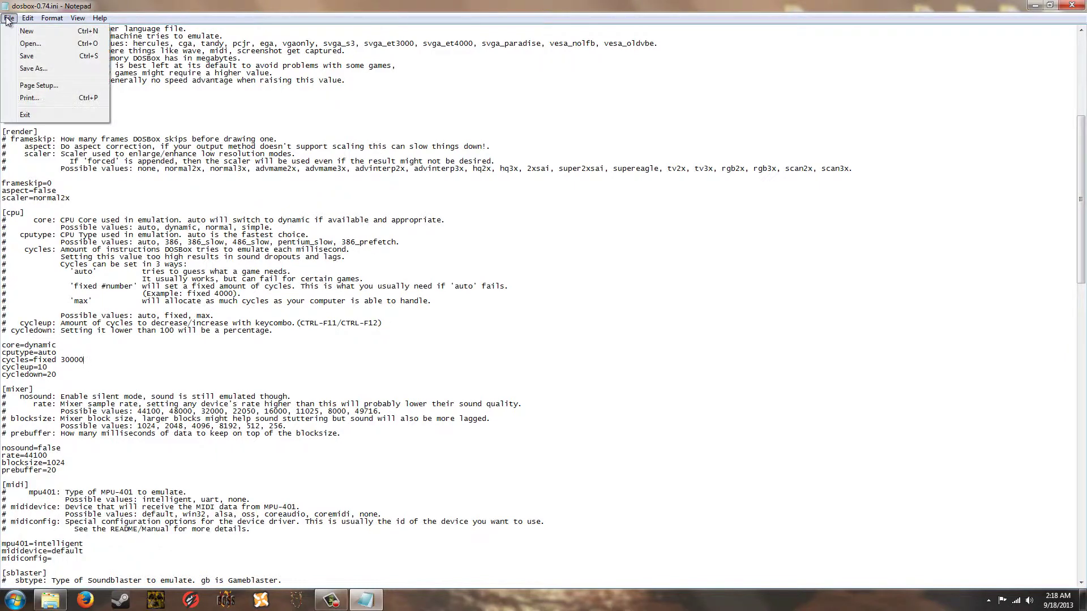
left_click(26, 56)
left_click(1071, 5)
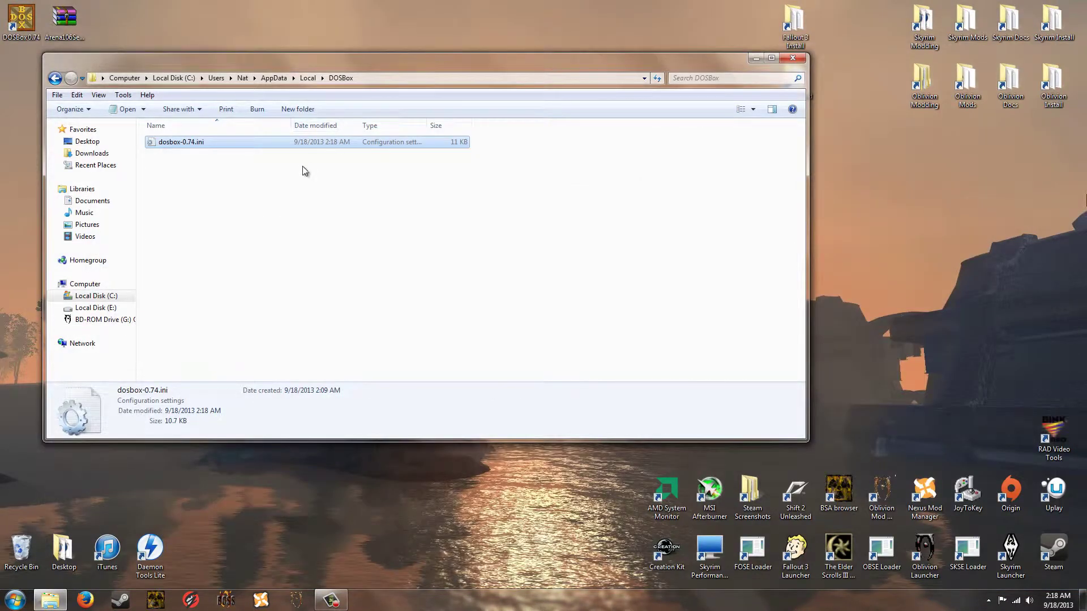
Rename dosbox-0.74.ini back to dosbox-0.74.conf, accept the extension change, and close the folder window.
left_click(253, 160)
left_click(228, 149)
left_click(209, 146)
key("BackSpace")
key("BackSpace")
key("BackSpace")
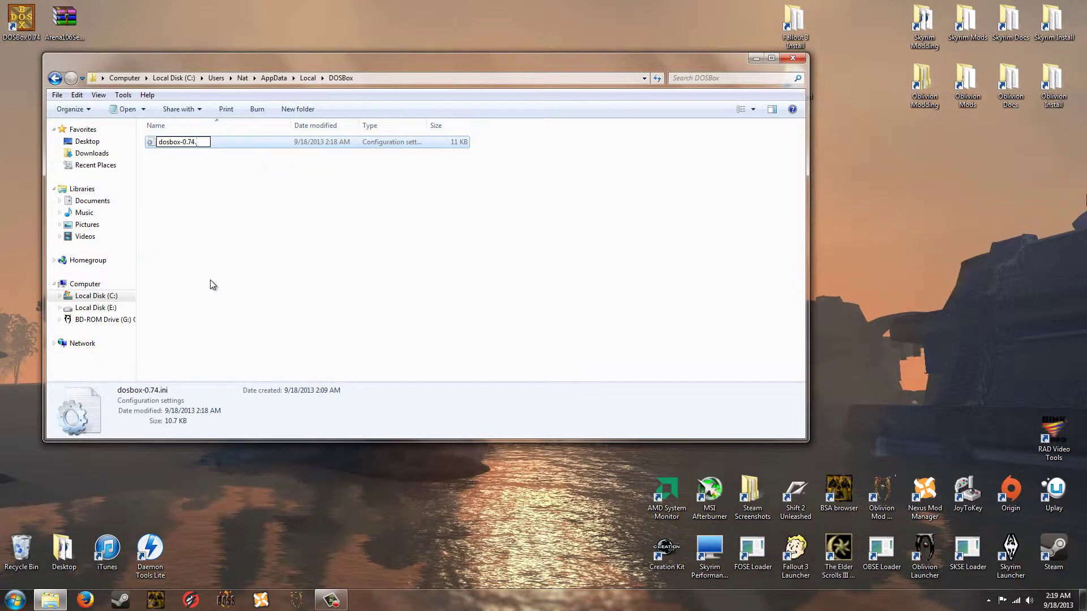
type("conf")
key("Return")
left_click(588, 307)
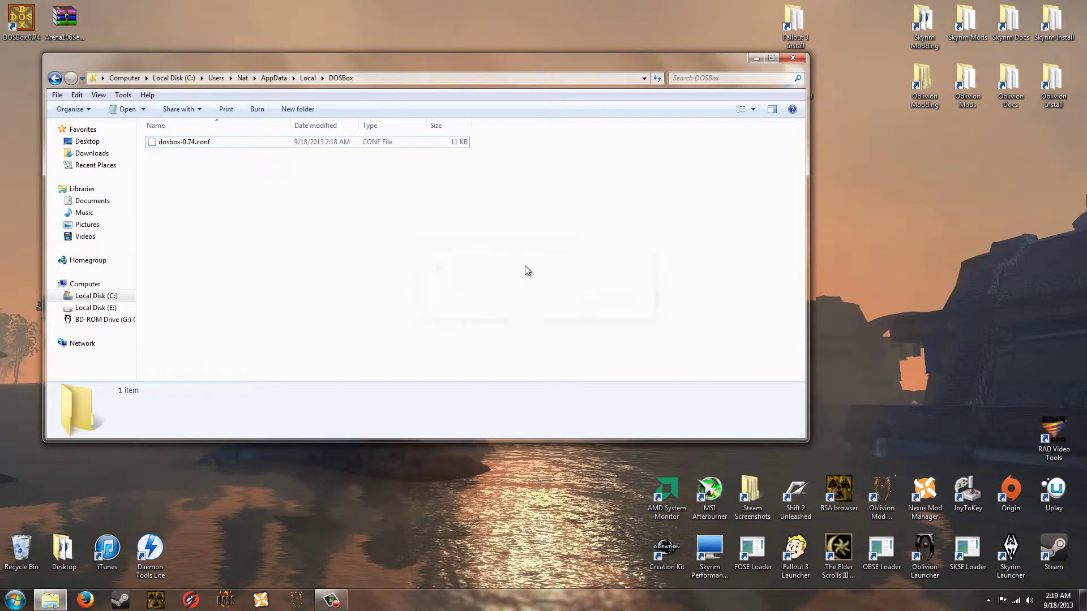
left_click(792, 58)
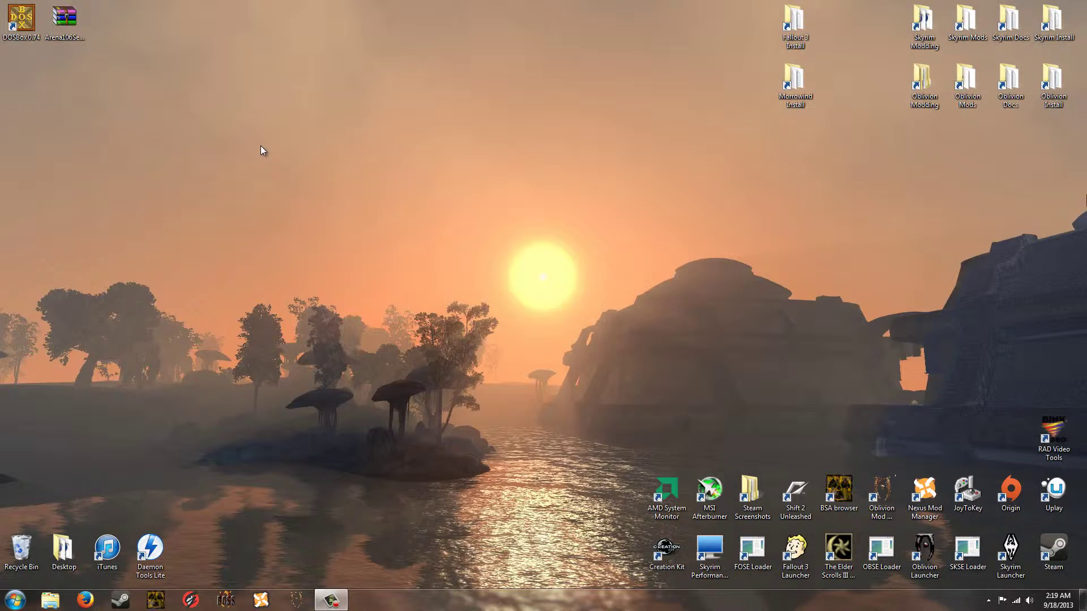
Launch DOSBox 0.74 from the desktop and mount c:\dosgames\arena as drive C.
double_click(25, 27)
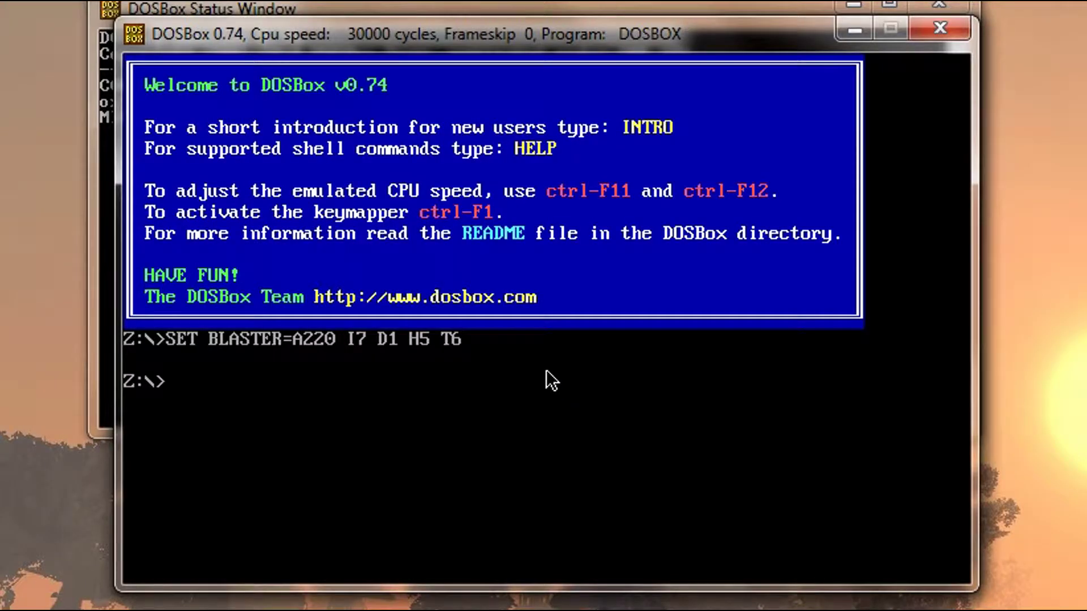
type("mount c c:\\")
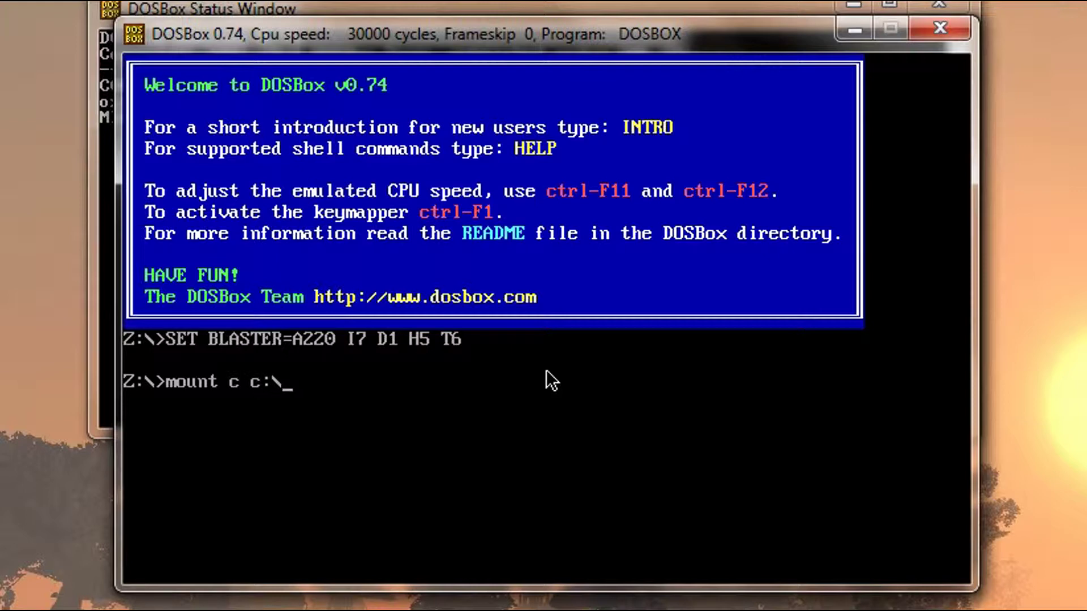
type("dosbox")
key("BackSpace")
type("sbox\\")
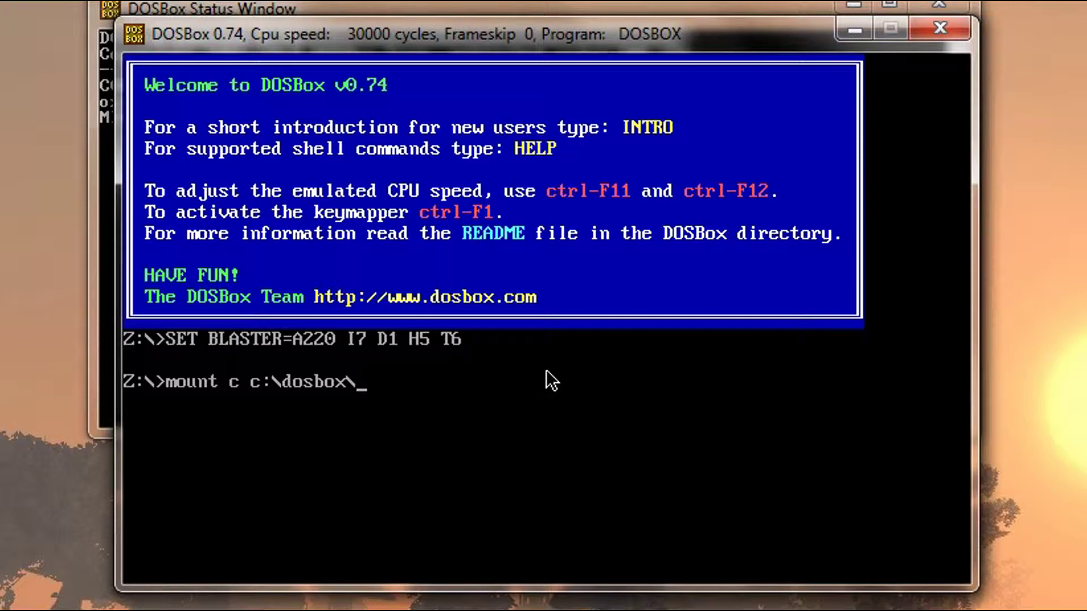
key("BackSpace")
type("ga")
key("BackSpace")
key("BackSpace")
key("BackSpace")
key("BackSpace")
key("BackSpace")
type("games\\ar")
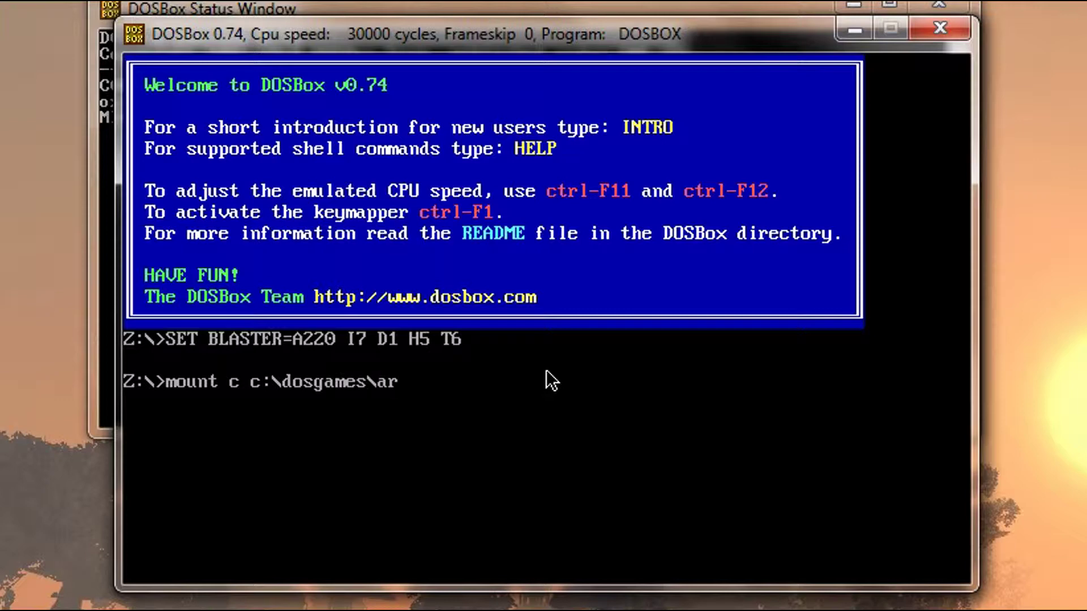
type("ena")
key("Return")
Switch the DOSBox prompt from Z: to the mounted drive C:.
type("arena")
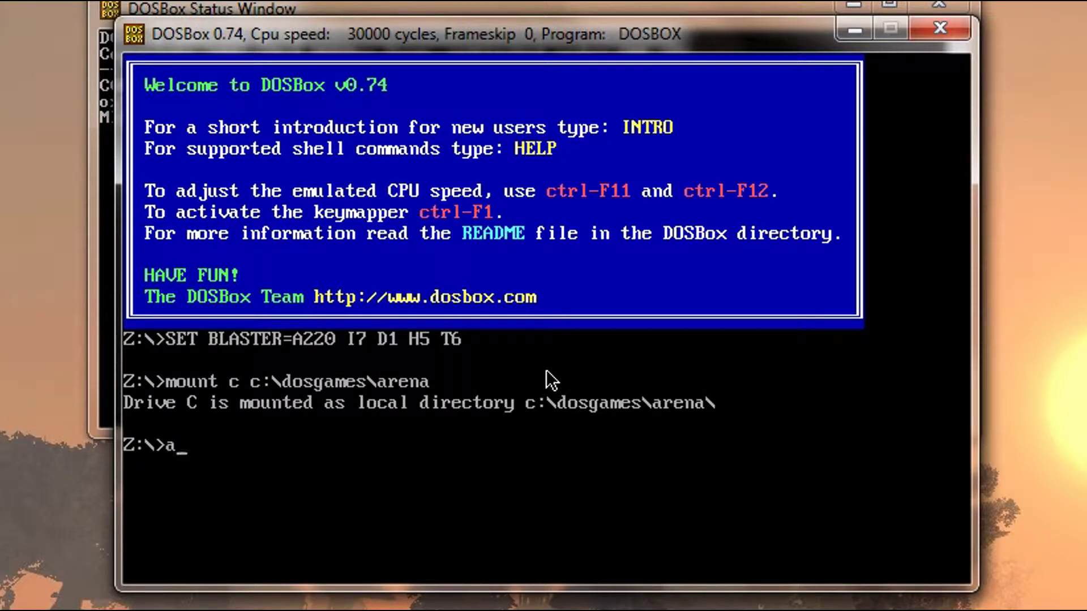
key("BackSpace")
key("BackSpace")
key("BackSpace")
key("BackSpace")
key("BackSpace")
type("c:")
key("Return")
Start the game by running the arena command from drive C:.
type("arnea")
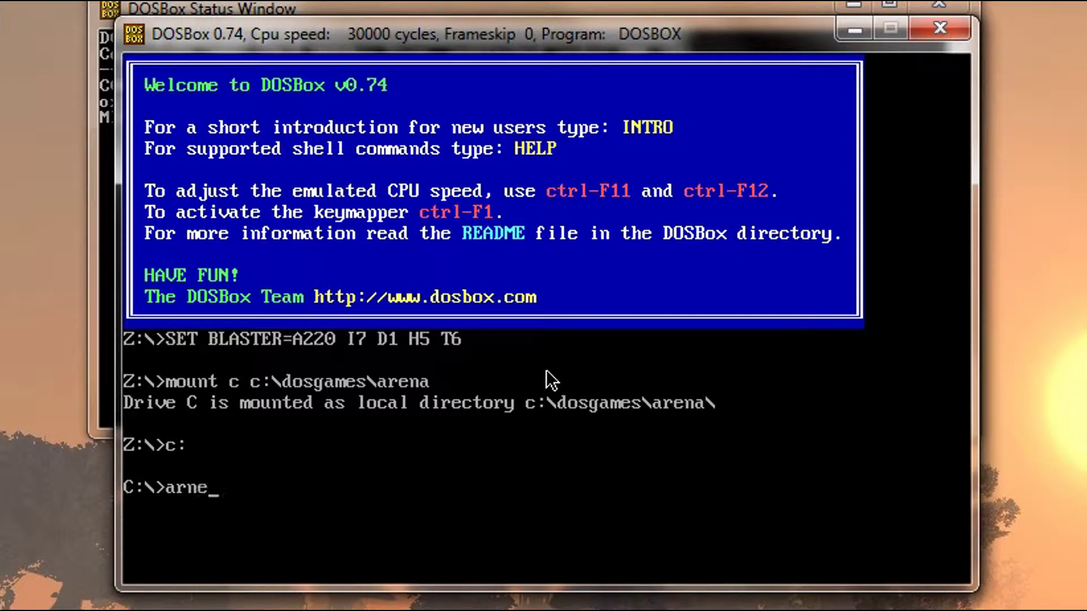
key("BackSpace")
key("BackSpace")
key("BackSpace")
type("ean")
key("BackSpace")
key("BackSpace")
type("na")
key("Return")
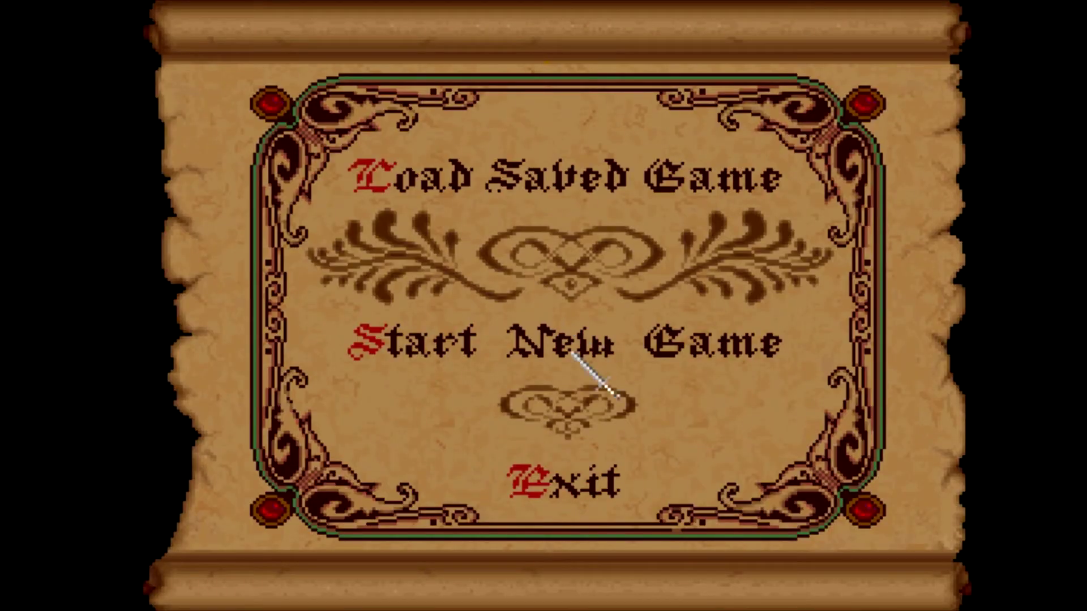
Exit the game from its main menu and close DOSBox with the exit command.
left_click(549, 474)
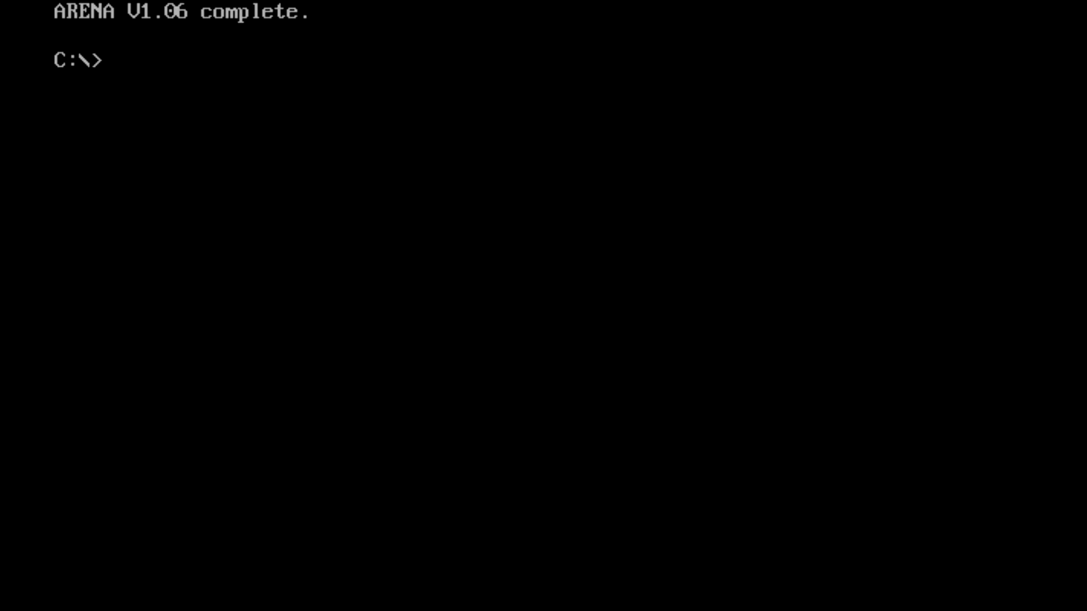
type("exit")
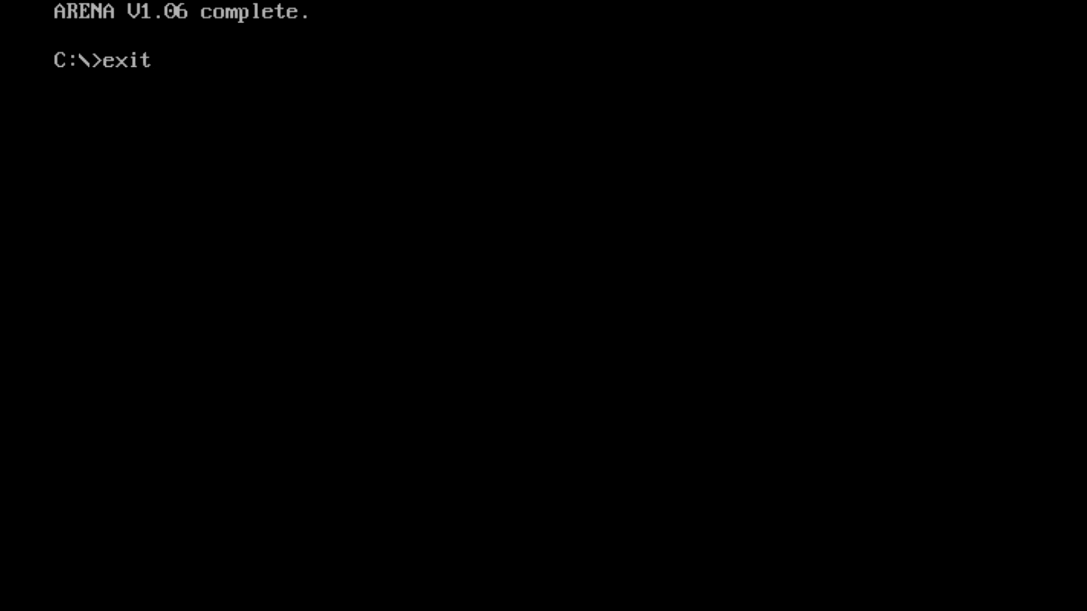